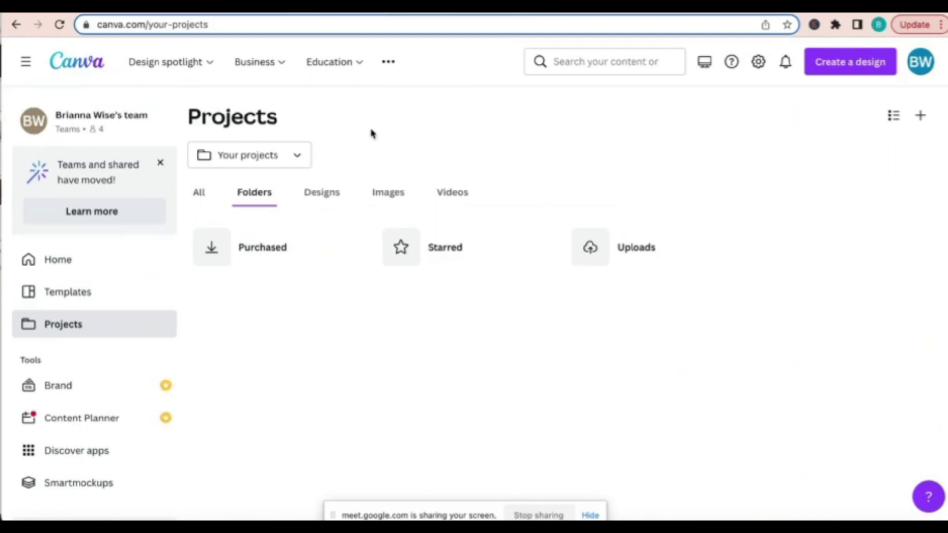
Search the existing projects for "moodboard".
left_click(575, 66)
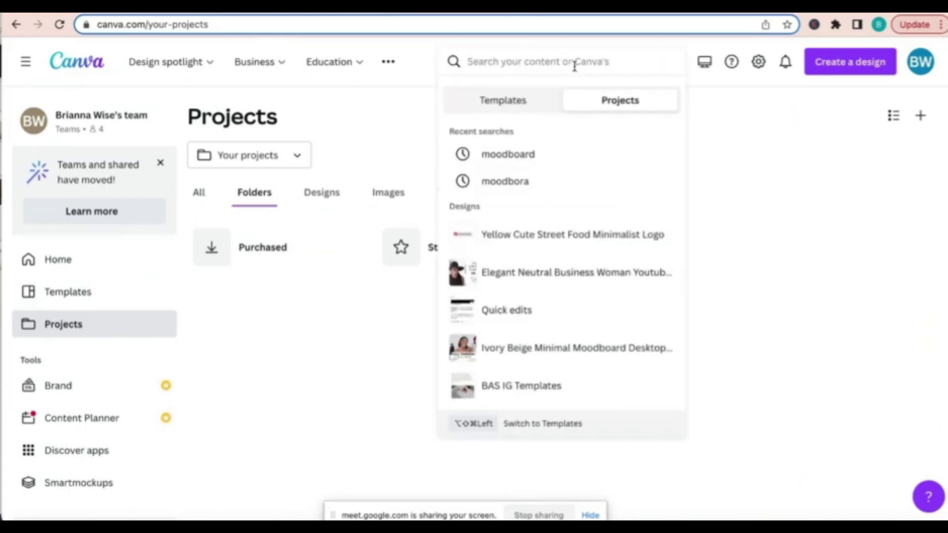
type("modd")
key("BackSpace")
key("BackSpace")
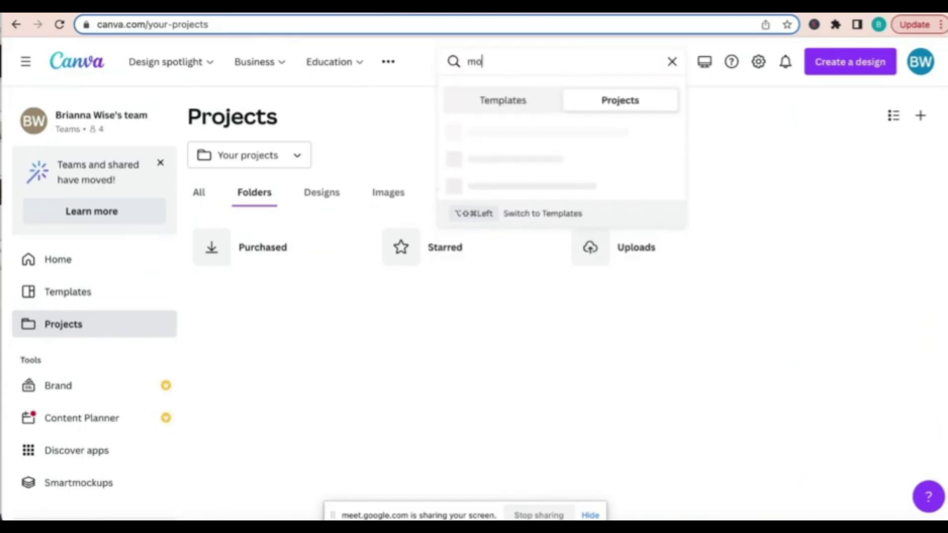
type("odboard")
key("Return")
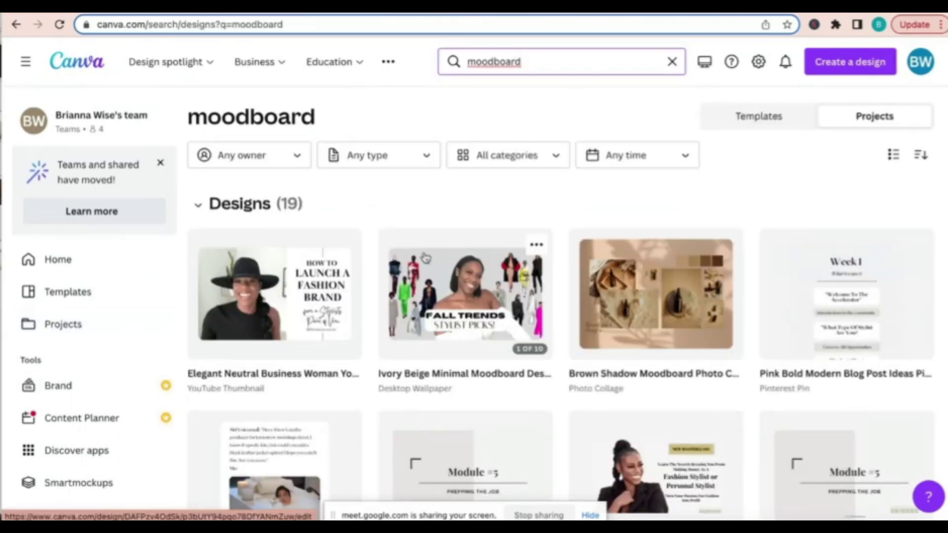
Switch to the template library and search it for "moodboards".
left_click(85, 291)
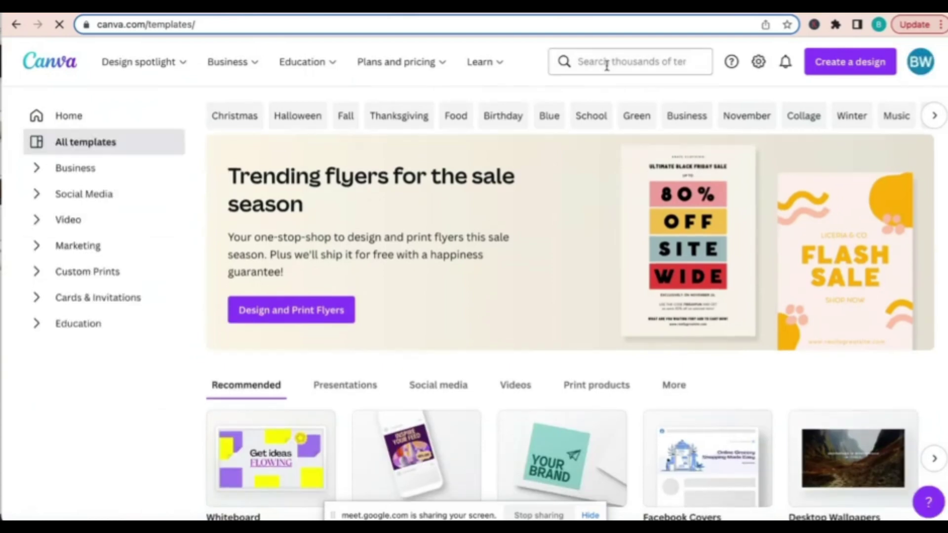
left_click(607, 64)
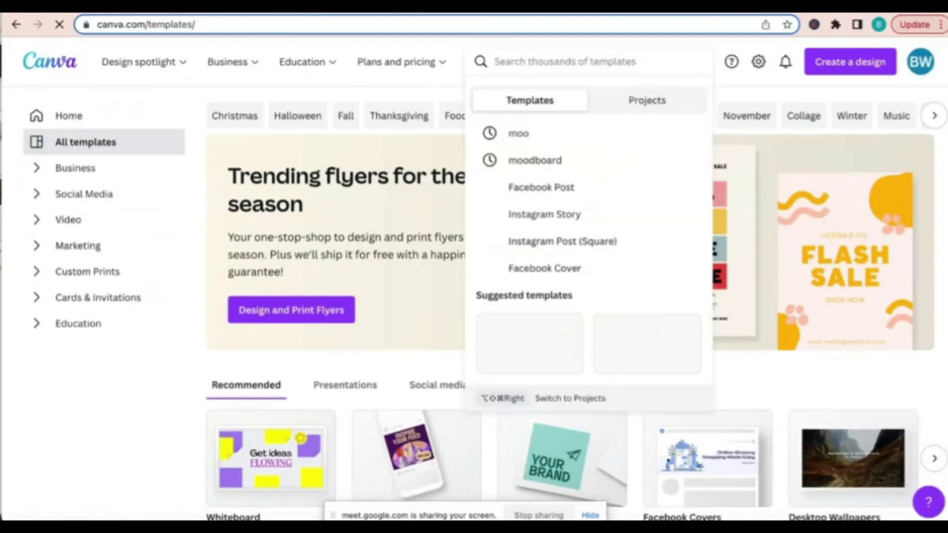
type("moodbar")
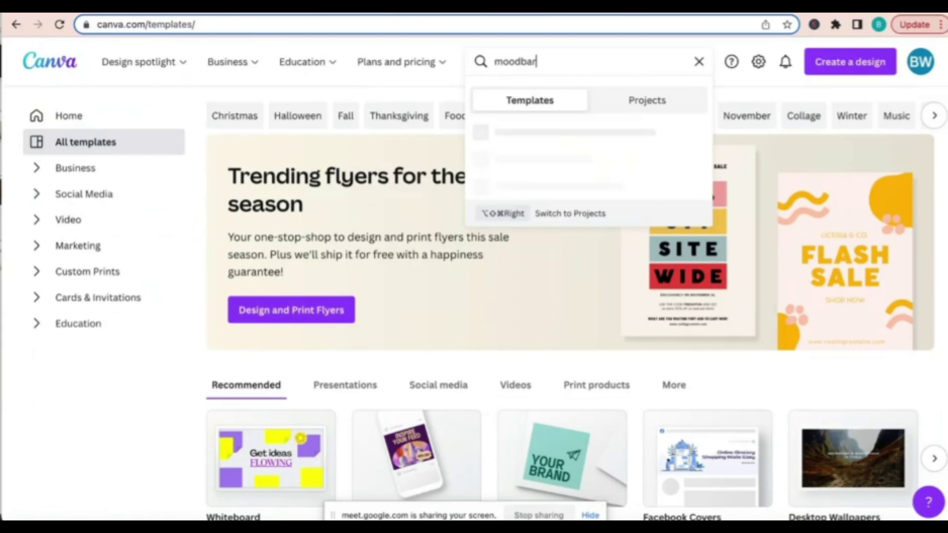
type("ds")
key("Return")
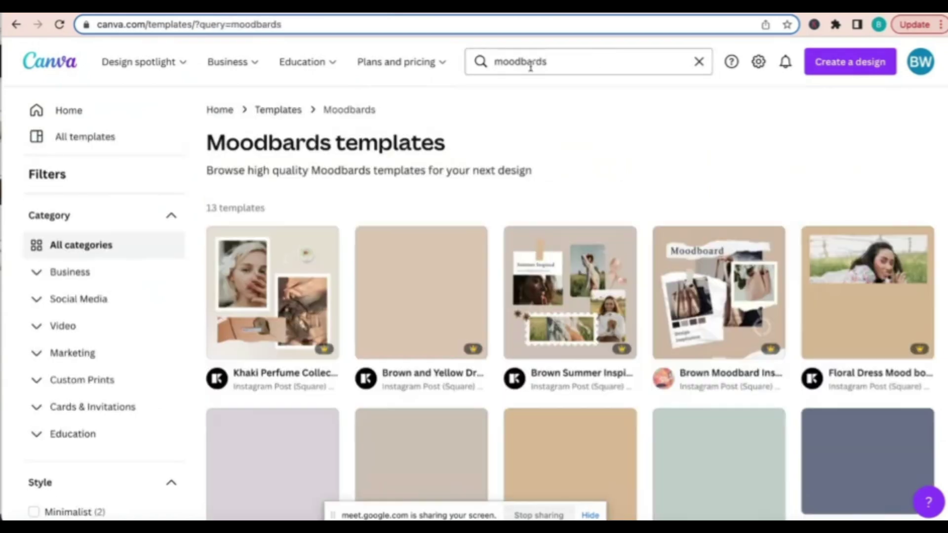
left_click(531, 64)
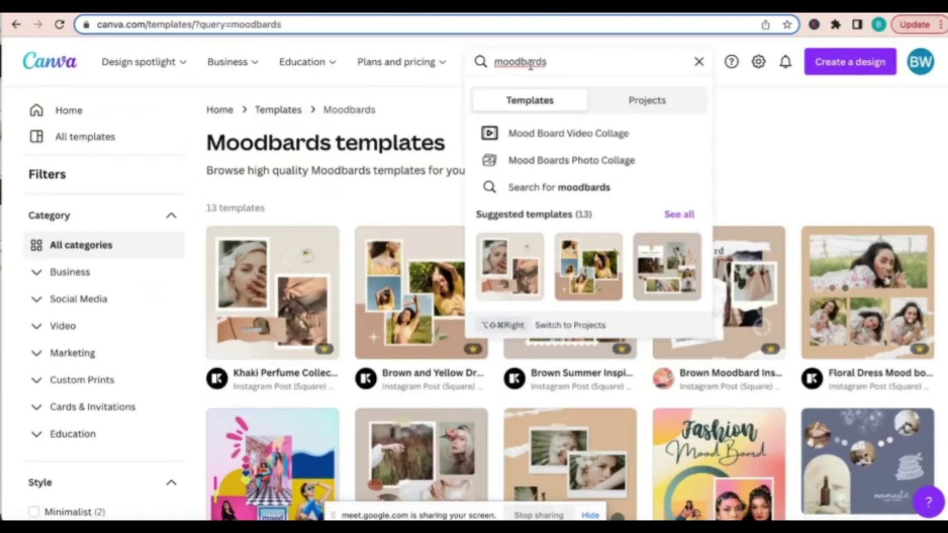
type("o")
key("Return")
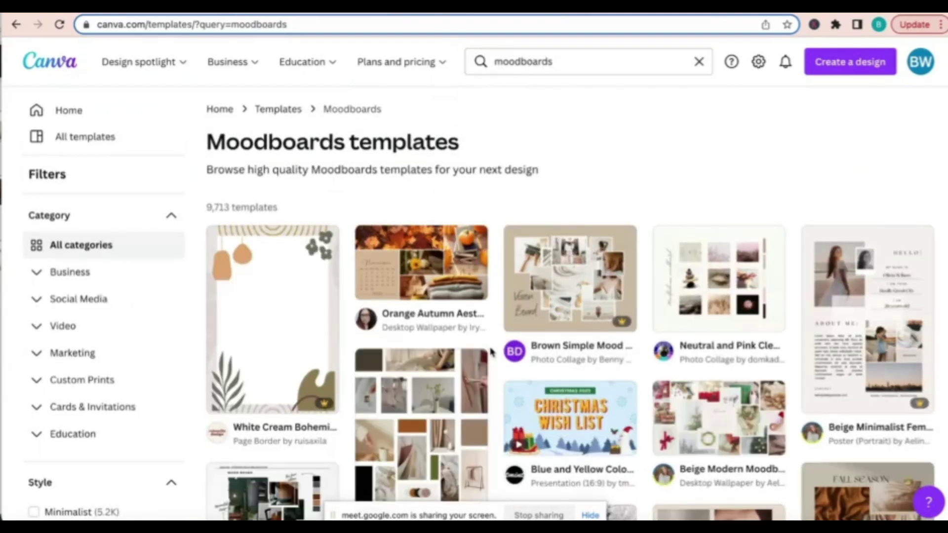
Browse the moodboard templates and open the Orange Autumn Aesthetic November Moodboard desktop wallpaper for customizing.
scroll(491, 352, "down", 2)
scroll(491, 352, "down", 2)
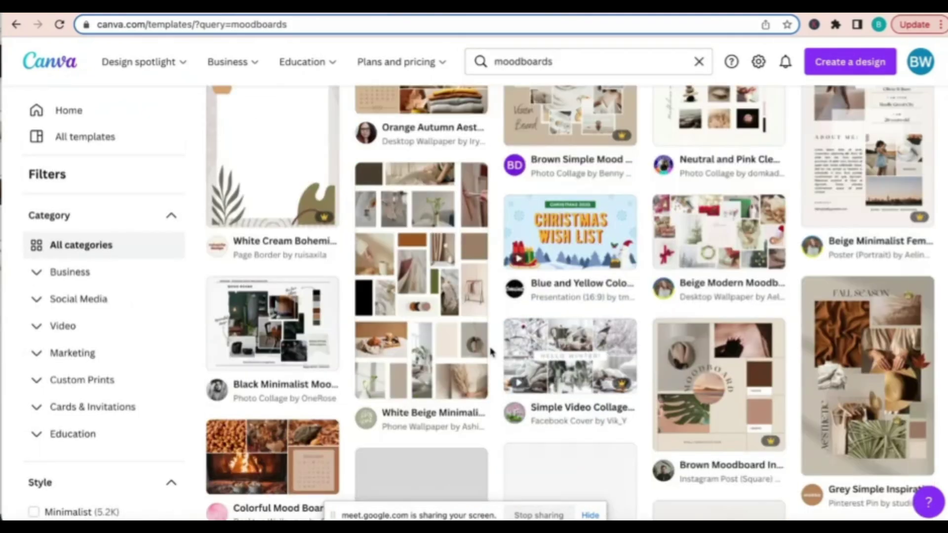
scroll(491, 351, "down", 3)
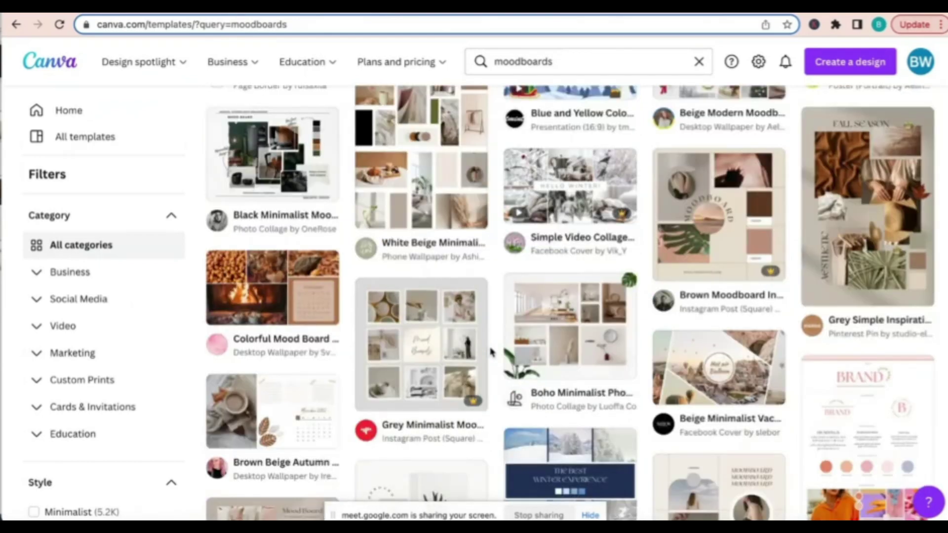
scroll(491, 352, "down", 2)
scroll(491, 352, "up", 7)
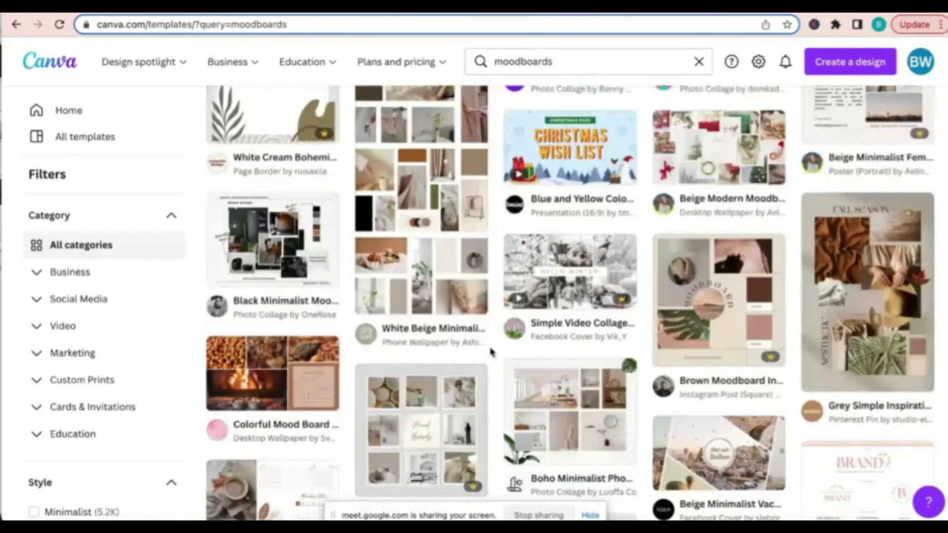
scroll(492, 352, "down", 1)
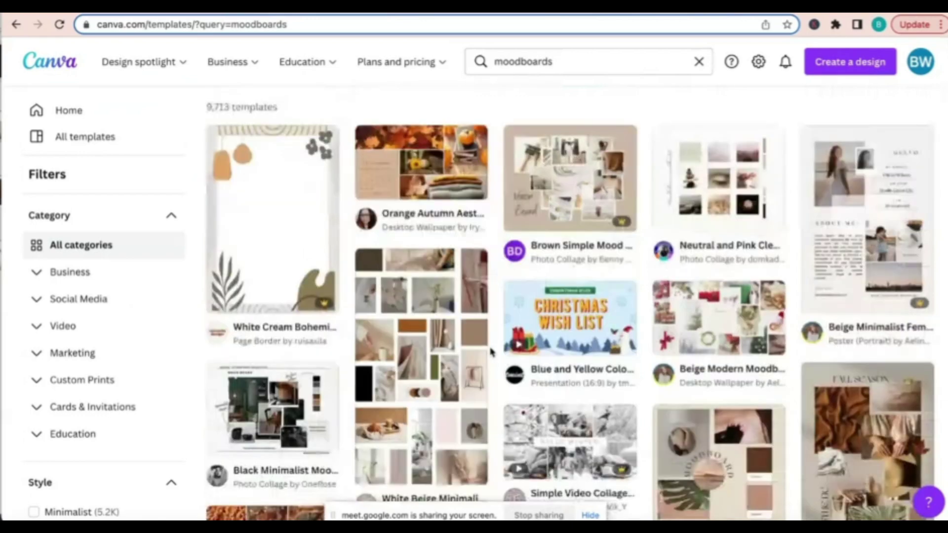
scroll(491, 352, "down", 2)
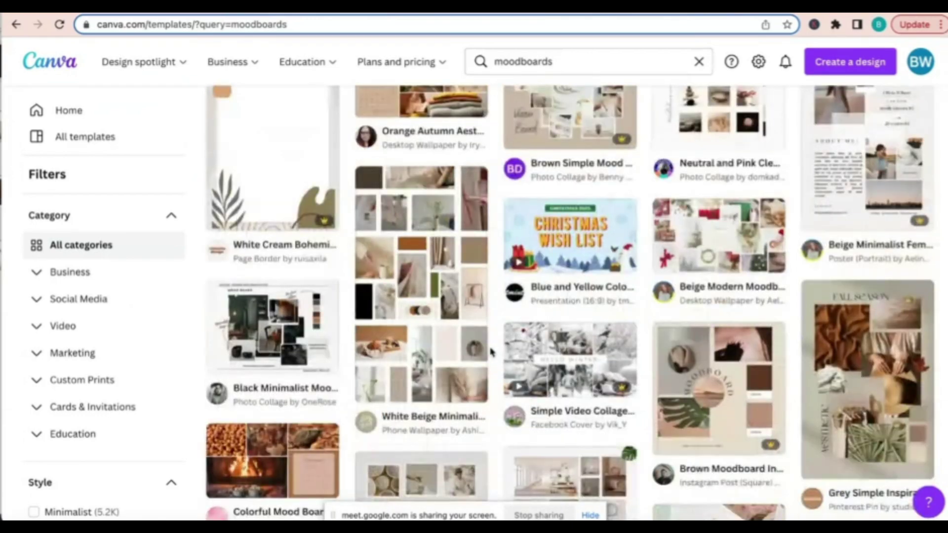
scroll(491, 351, "up", 3)
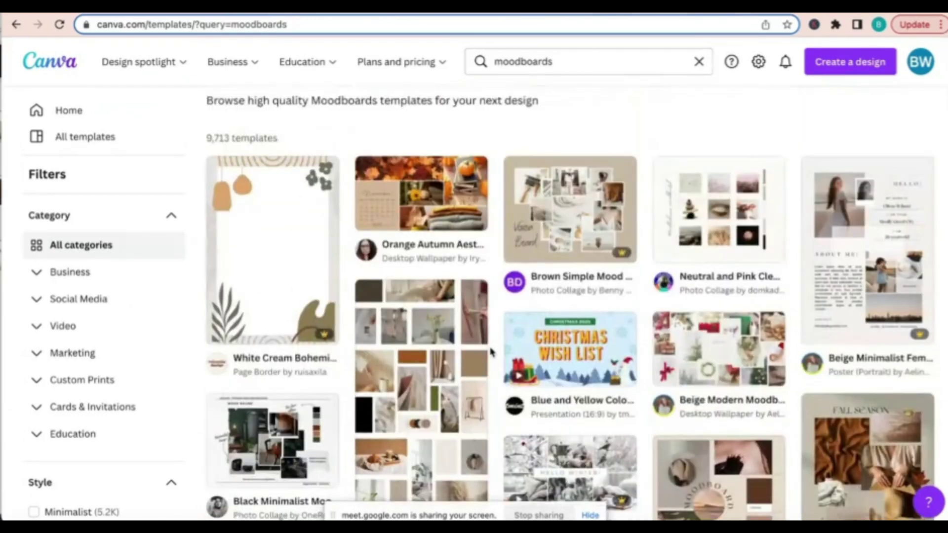
left_click(416, 214)
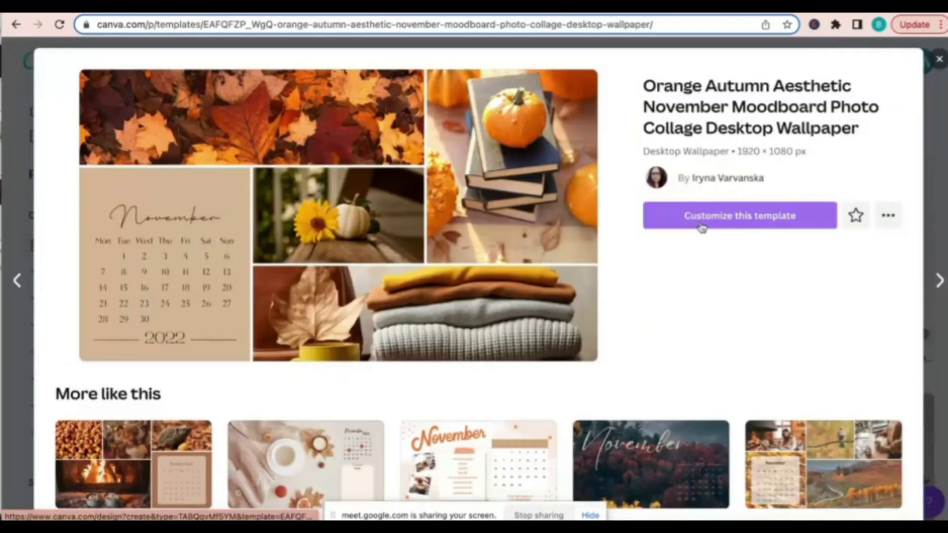
left_click(701, 228)
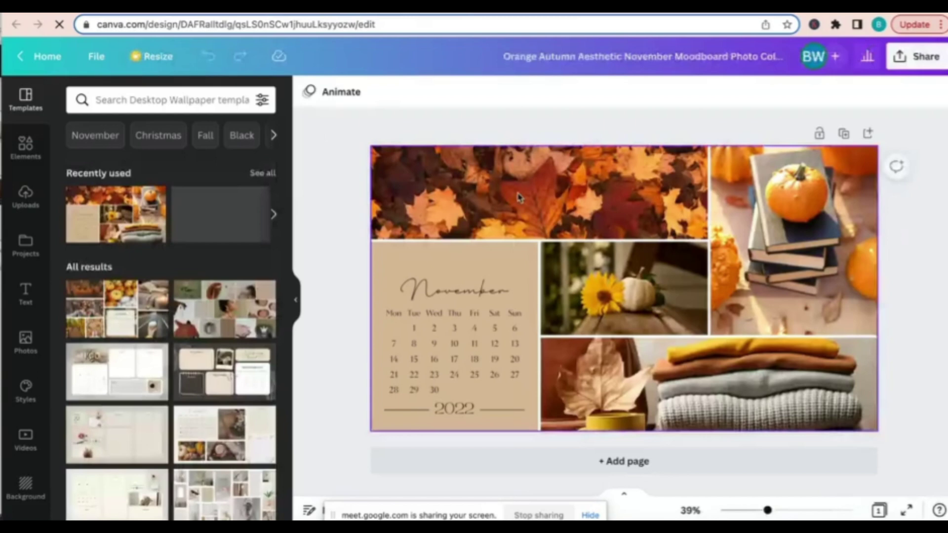
Delete all the autumn photos, the background and the November calendar text to leave the page blank.
left_click(518, 197)
key("Delete")
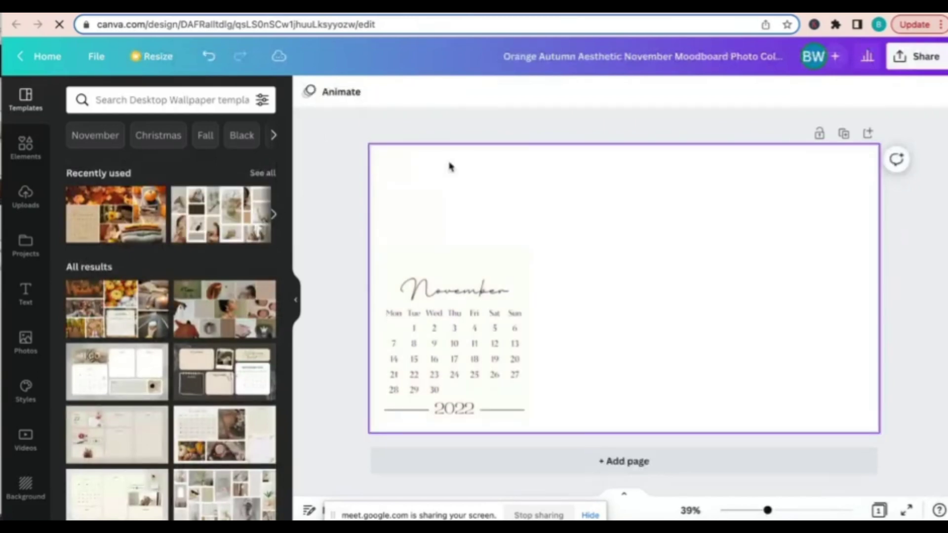
left_click_drag(396, 157, 781, 446)
key("Delete")
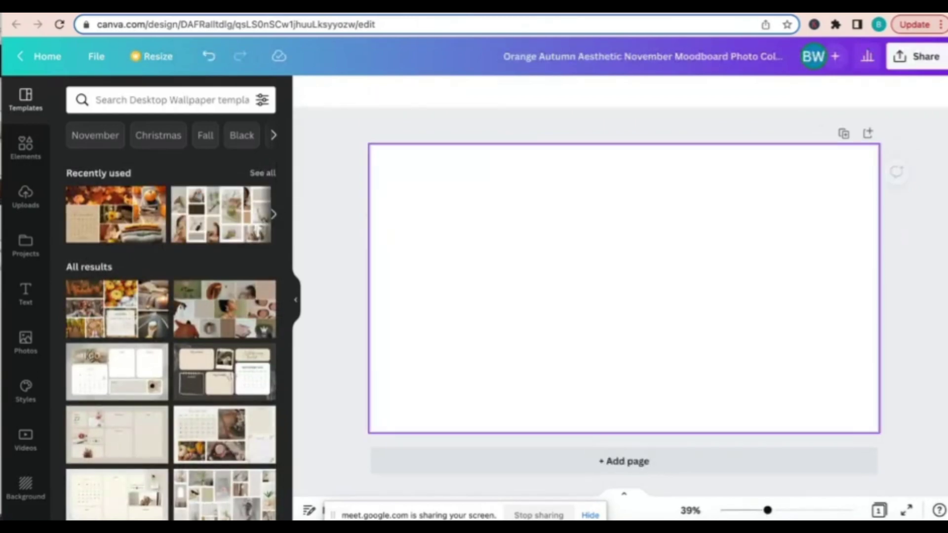
Place the three uploaded long denim coat photos side by side across the blank page.
left_click(26, 197)
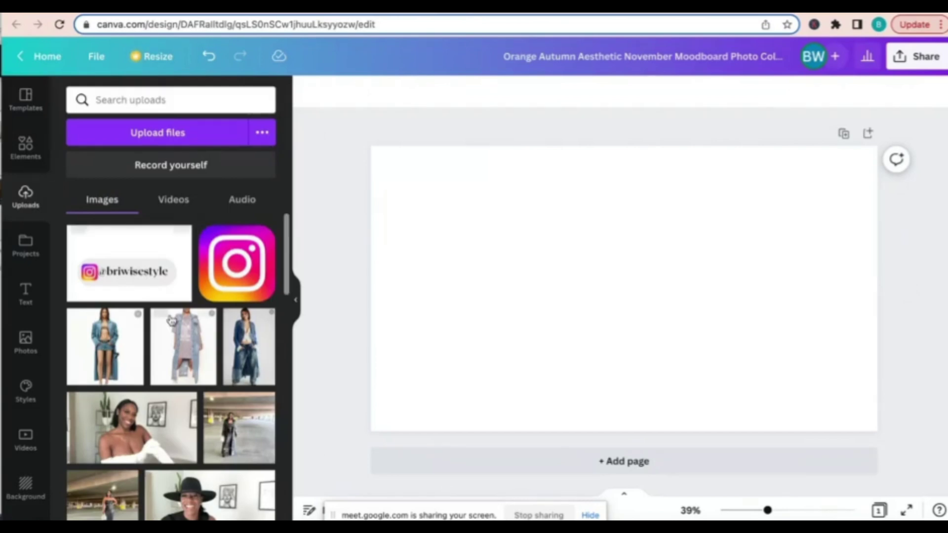
scroll(162, 363, "down", 2)
scroll(162, 363, "down", 1)
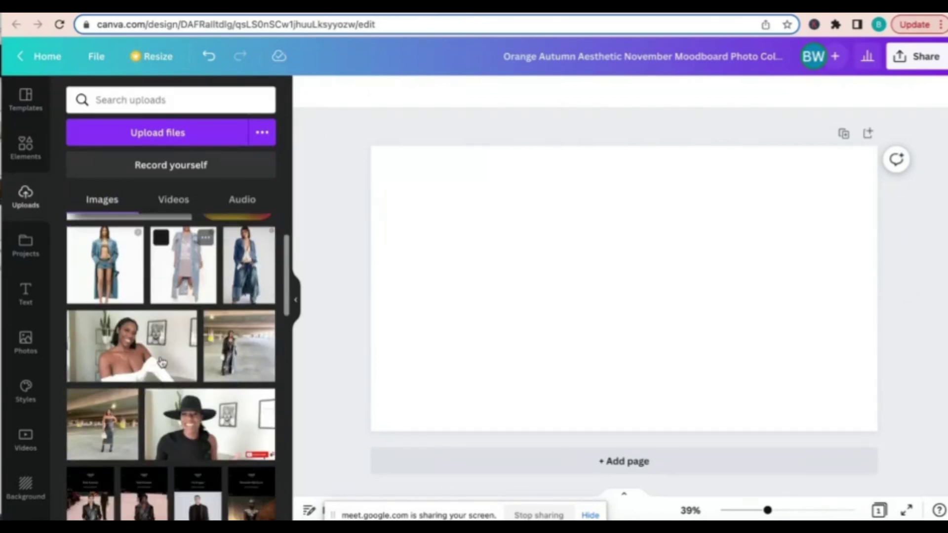
scroll(162, 363, "down", 1)
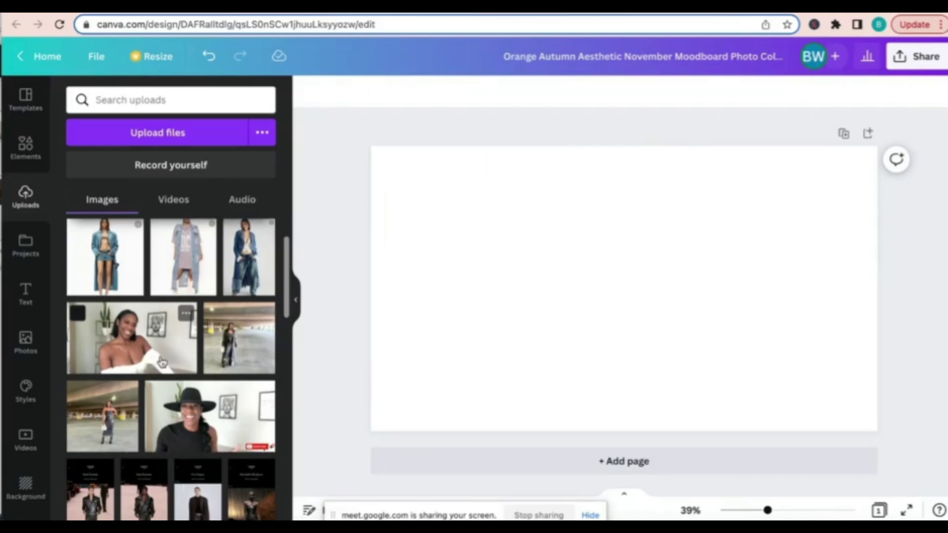
mouse_move(252, 425)
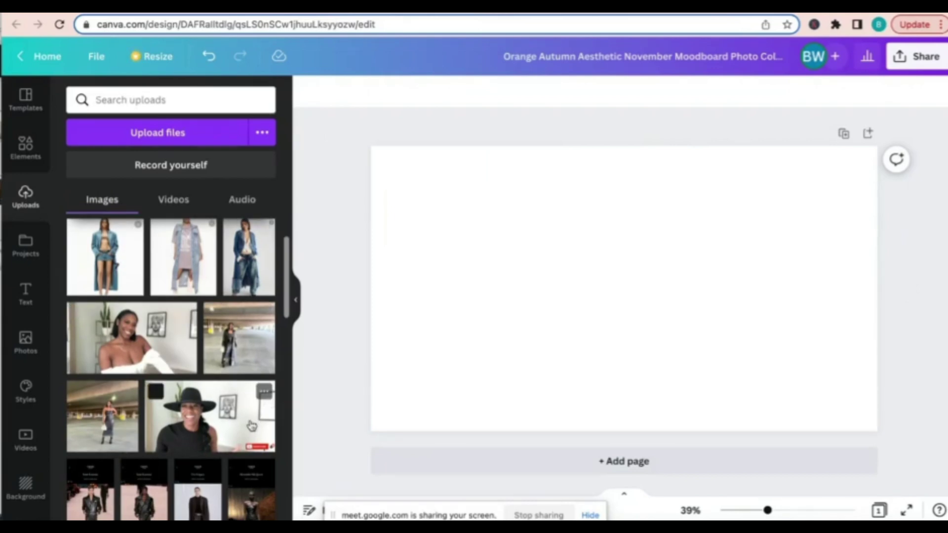
left_click_drag(119, 276, 498, 277)
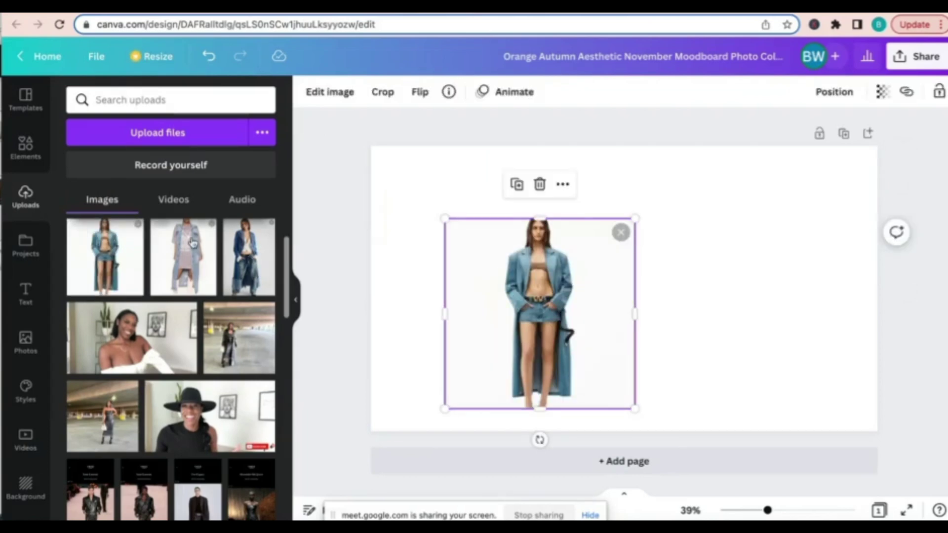
left_click_drag(193, 242, 726, 232)
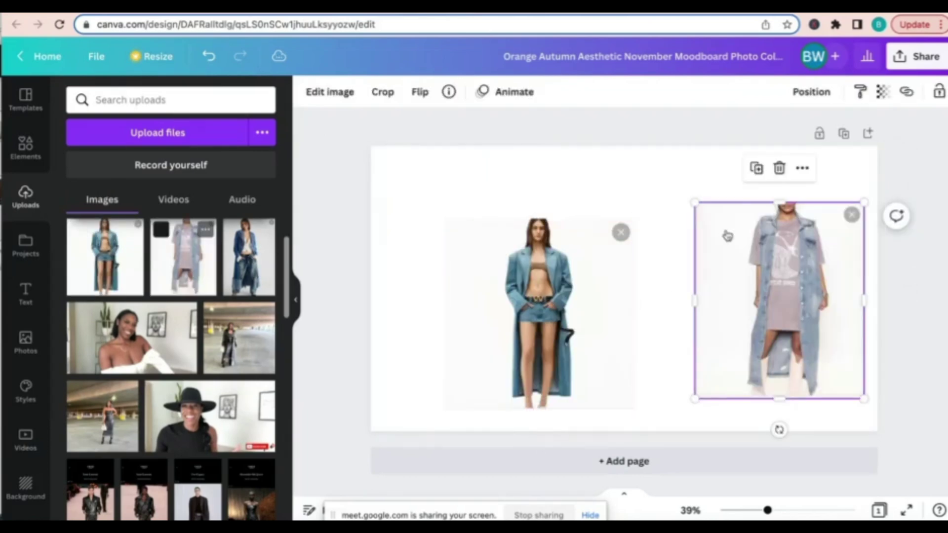
left_click_drag(549, 282, 495, 256)
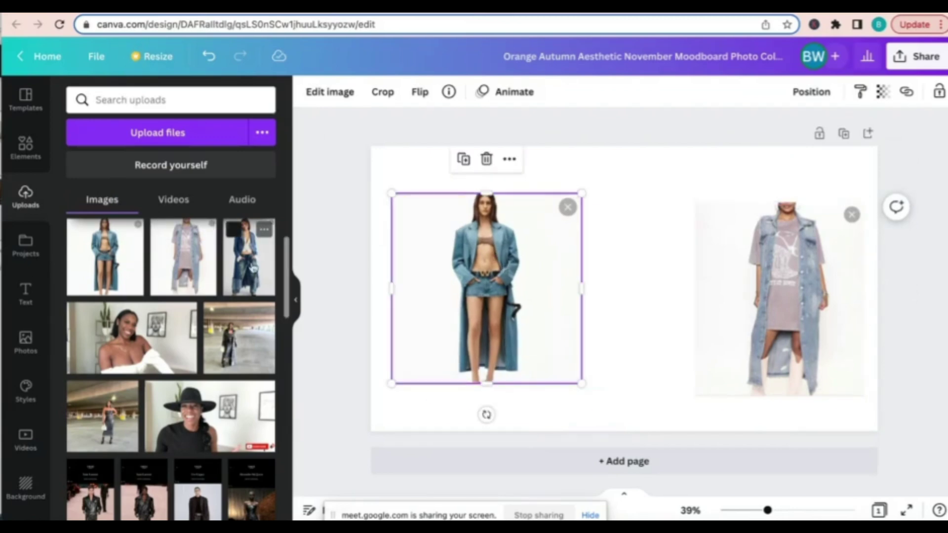
left_click_drag(252, 268, 617, 253)
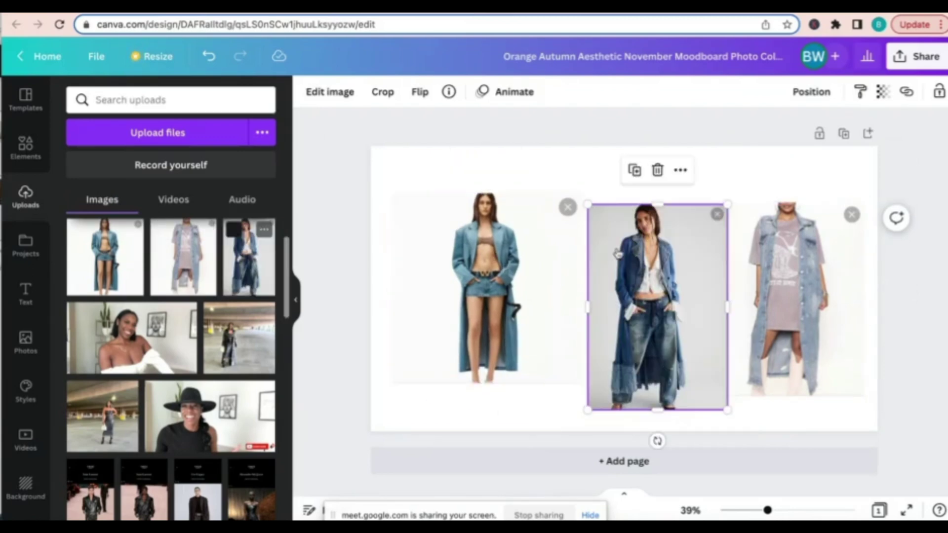
Reposition the denim coat photos and add three uploaded Vogue runway screenshots: white top with jeans, fur coat outfit and teal hooded look.
scroll(179, 366, "down", 2)
scroll(179, 367, "down", 7)
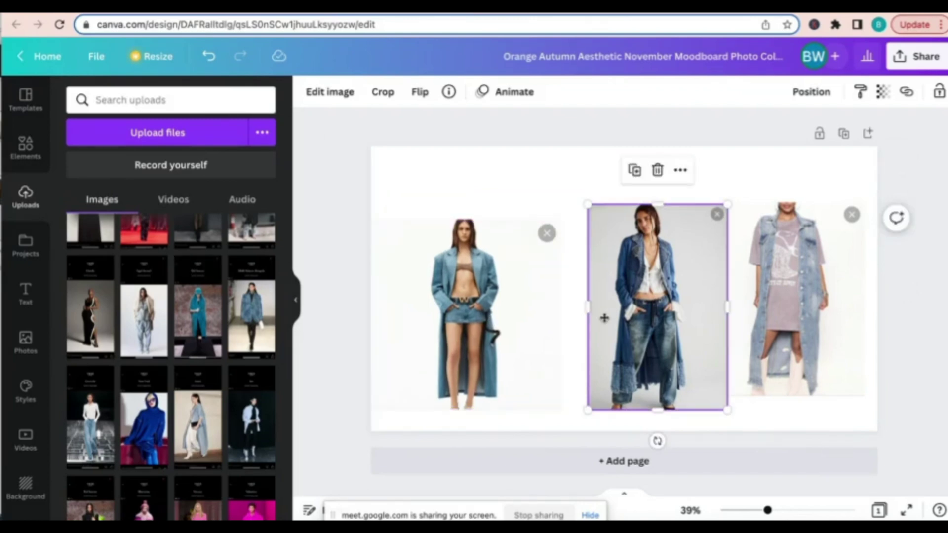
left_click_drag(605, 318, 572, 317)
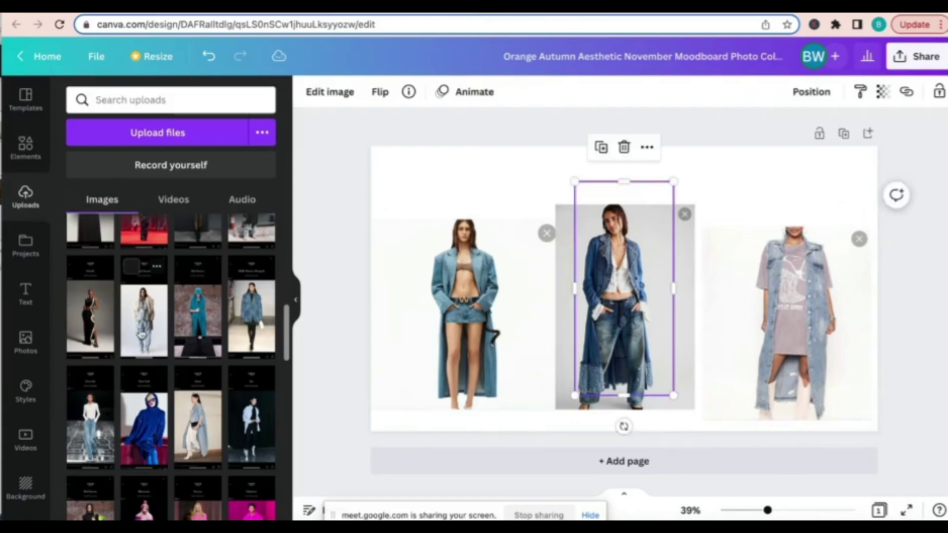
left_click_drag(144, 296, 534, 243)
left_click_drag(197, 316, 697, 241)
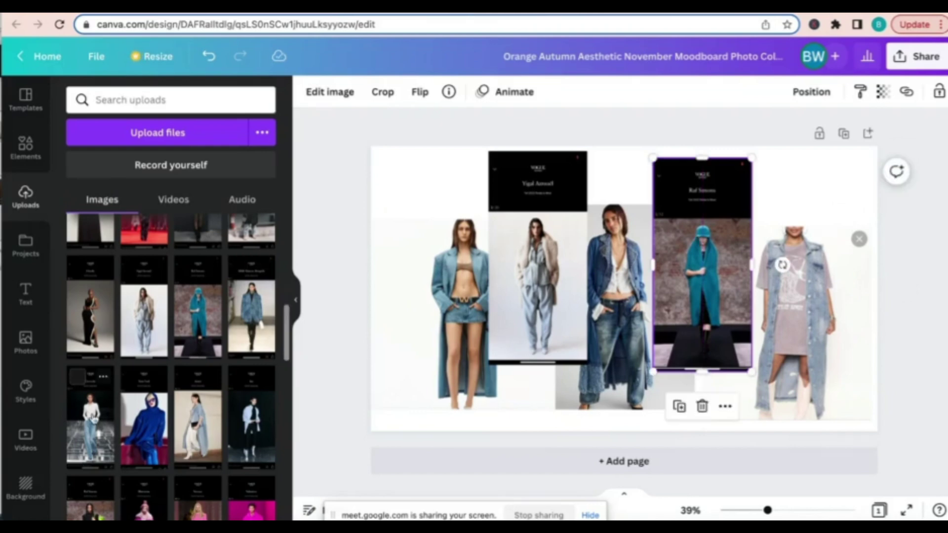
left_click(91, 395)
left_click_drag(631, 288, 427, 264)
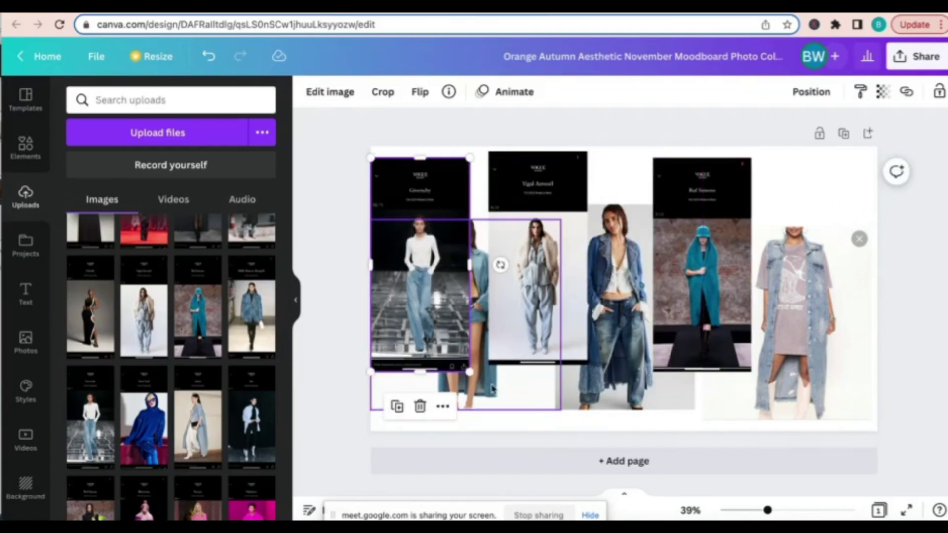
left_click_drag(492, 388, 511, 401)
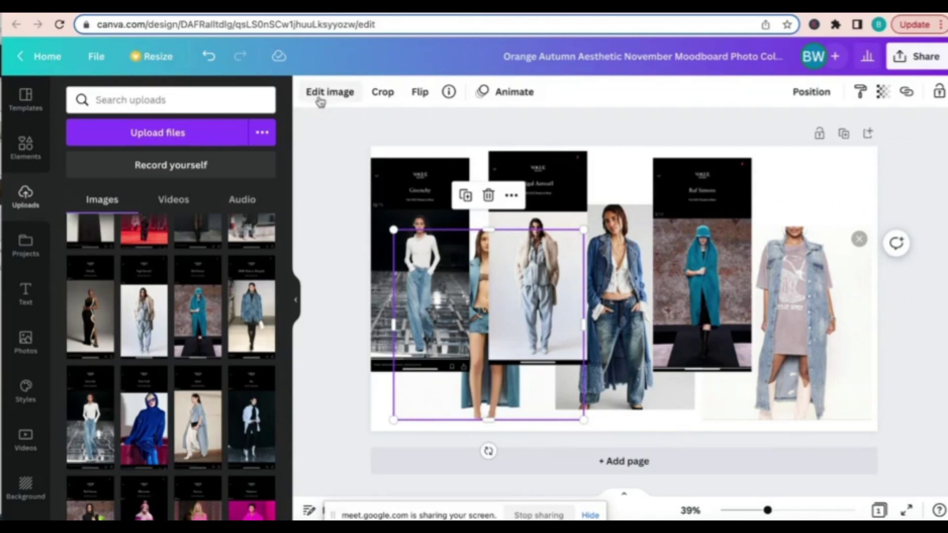
Remove the background from the Givenchy runway image of the model in a white top and jeans.
left_click(431, 178)
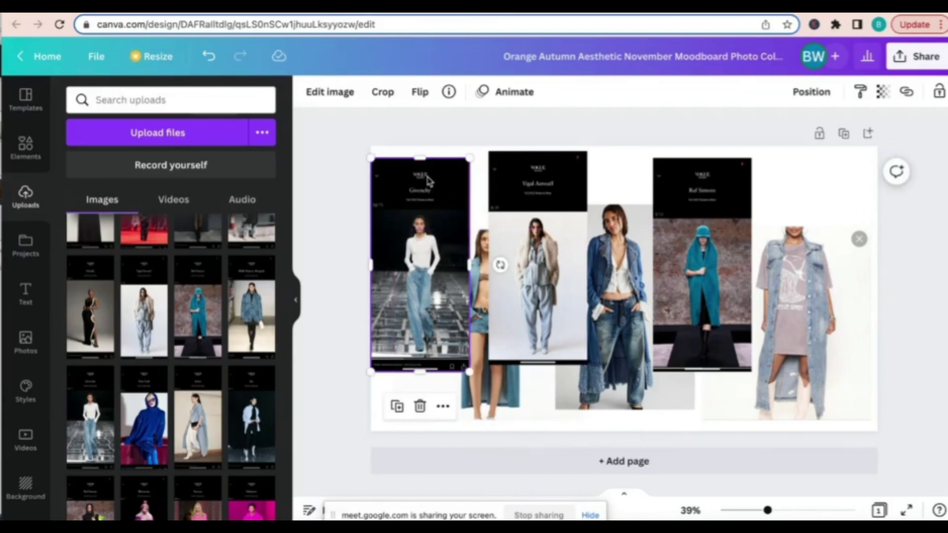
left_click(334, 94)
left_click(92, 226)
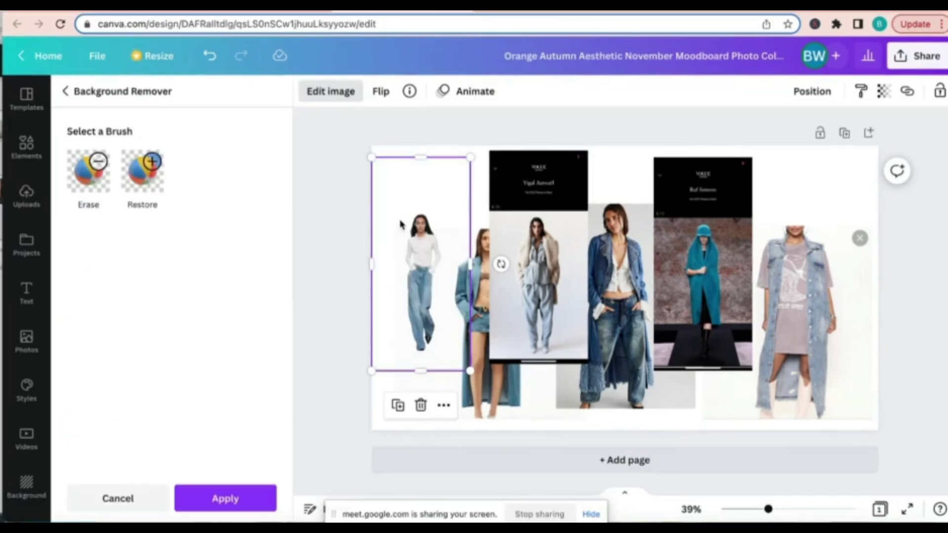
left_click(496, 251)
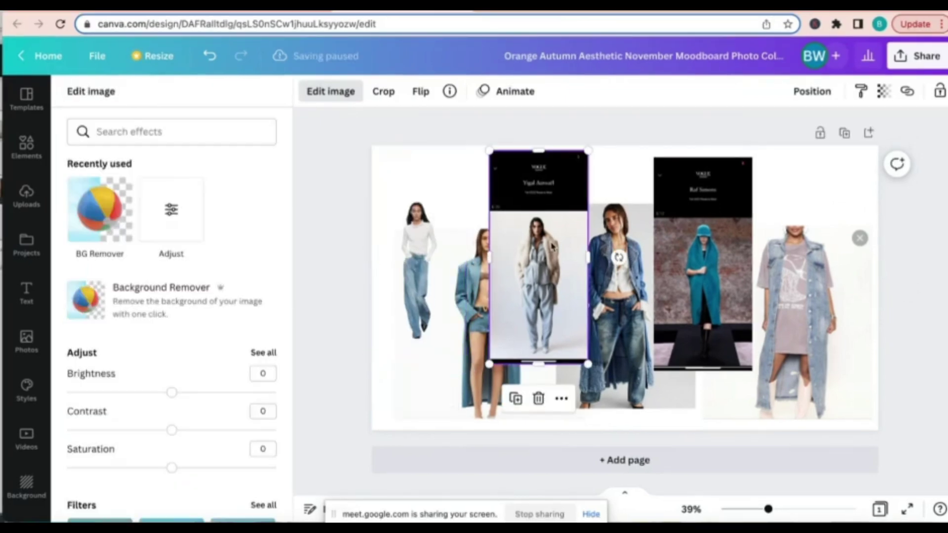
Remove the backgrounds from the fur coat runway image, the denim coat with shorts photo and the denim coat with wide jeans photo.
left_click(75, 211)
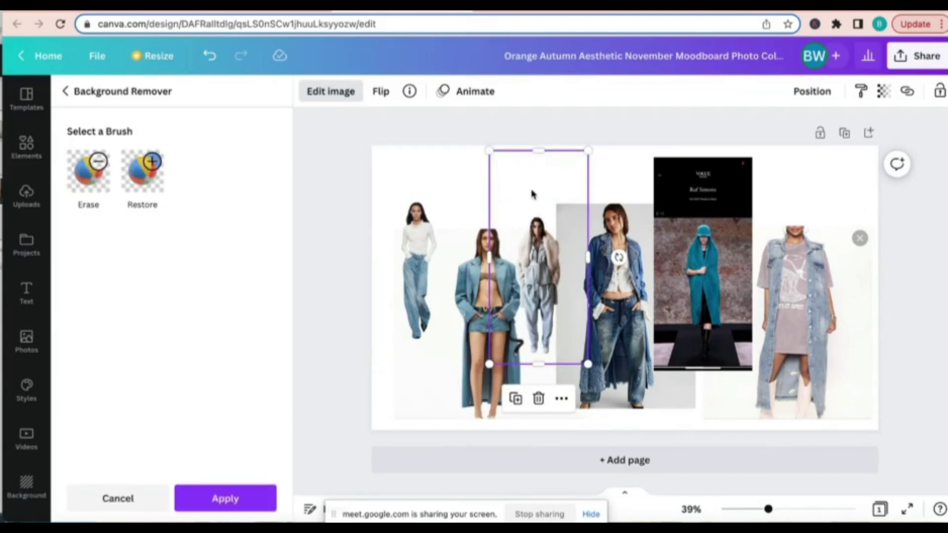
left_click(468, 334)
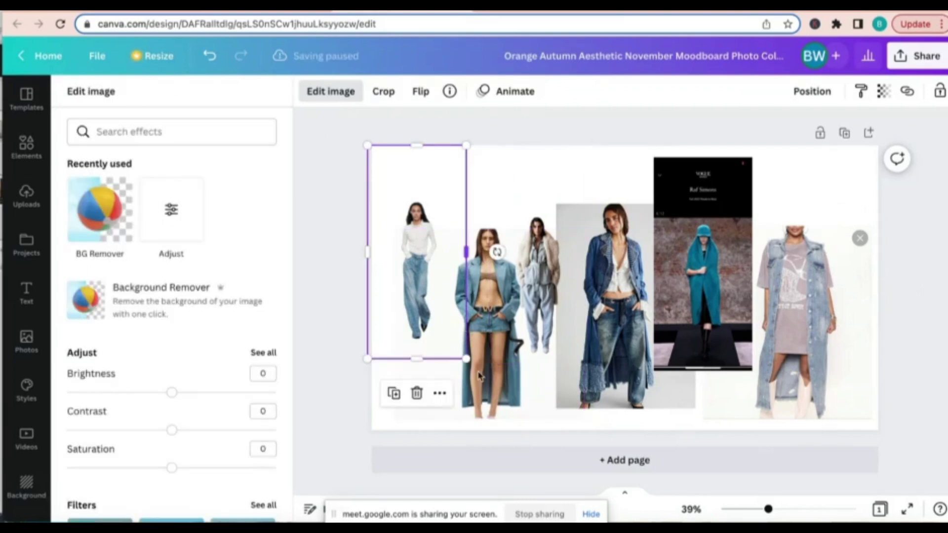
left_click(118, 227)
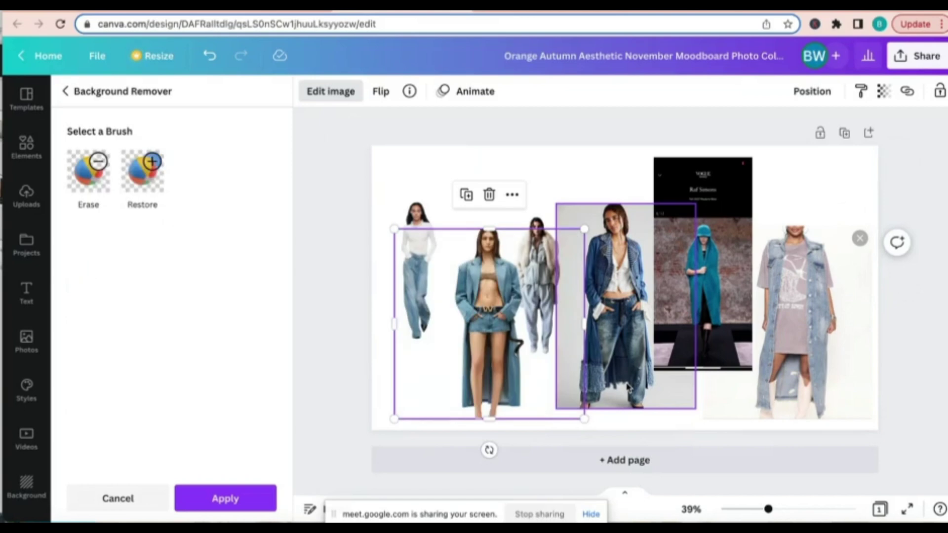
left_click(628, 388)
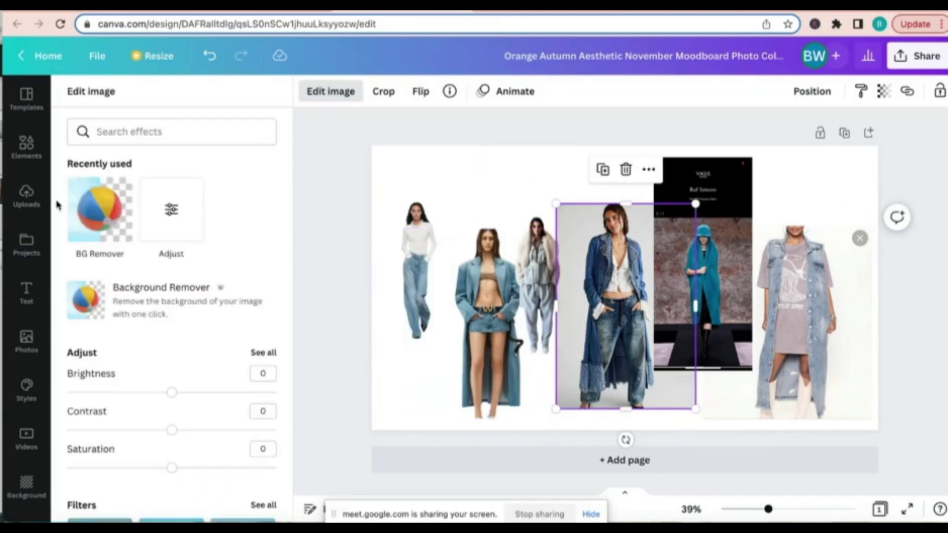
left_click(113, 200)
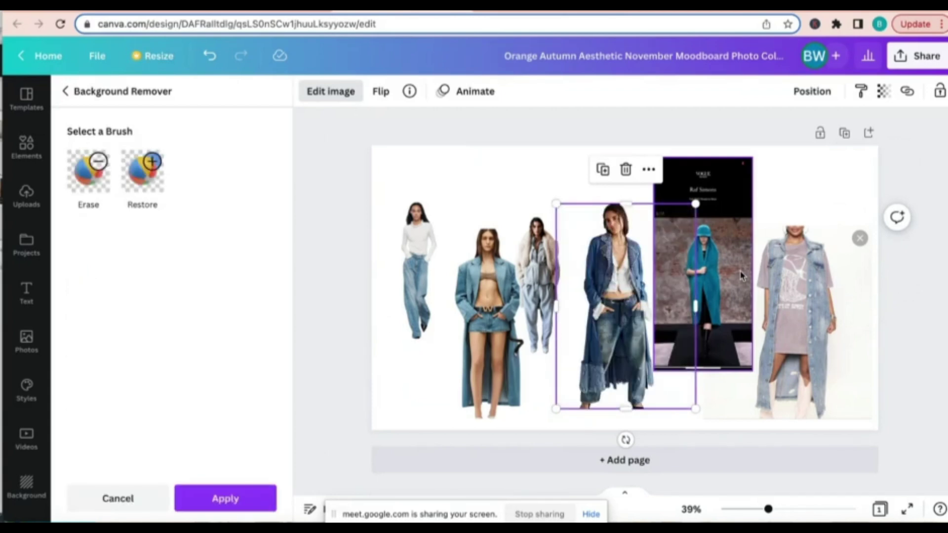
Remove the backgrounds from the teal hooded runway image and the sleeveless denim coat photo, and scale the latter down slightly.
left_click(727, 195)
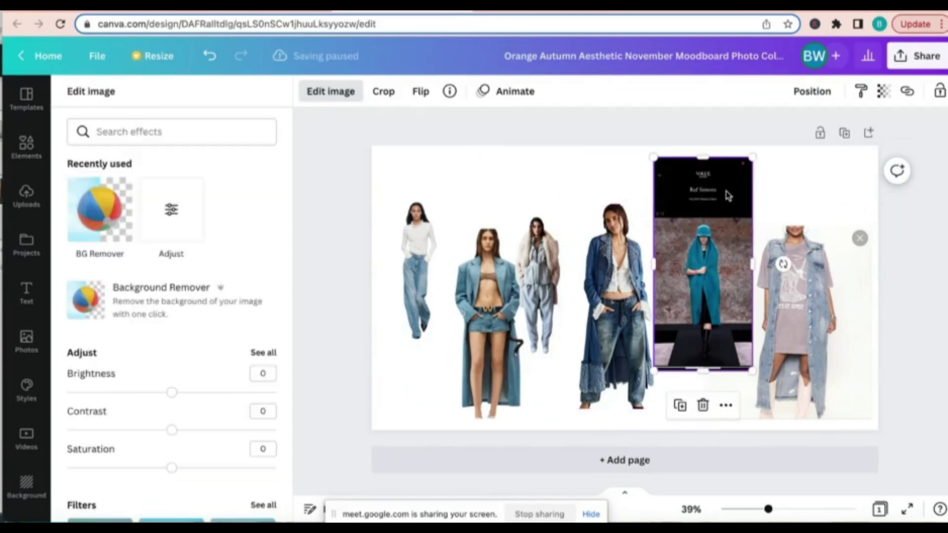
left_click(123, 219)
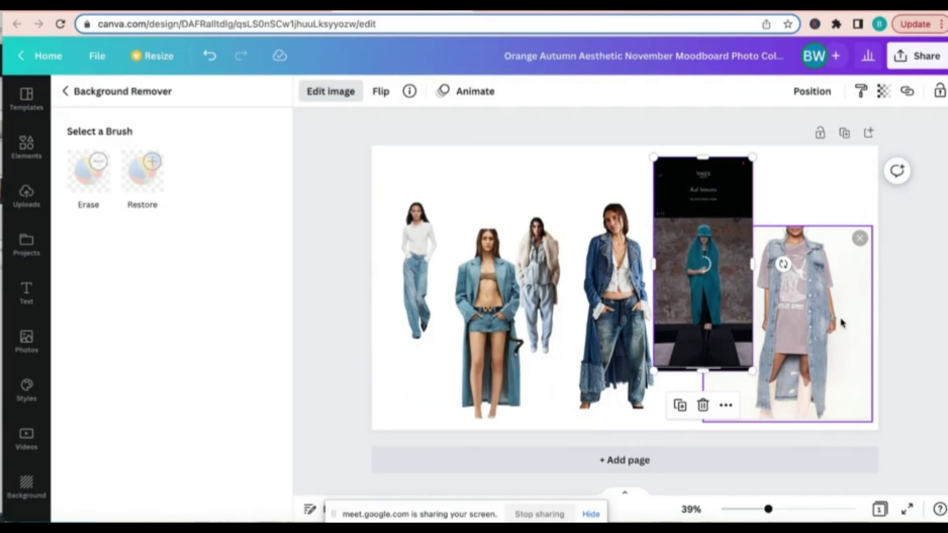
left_click(807, 323)
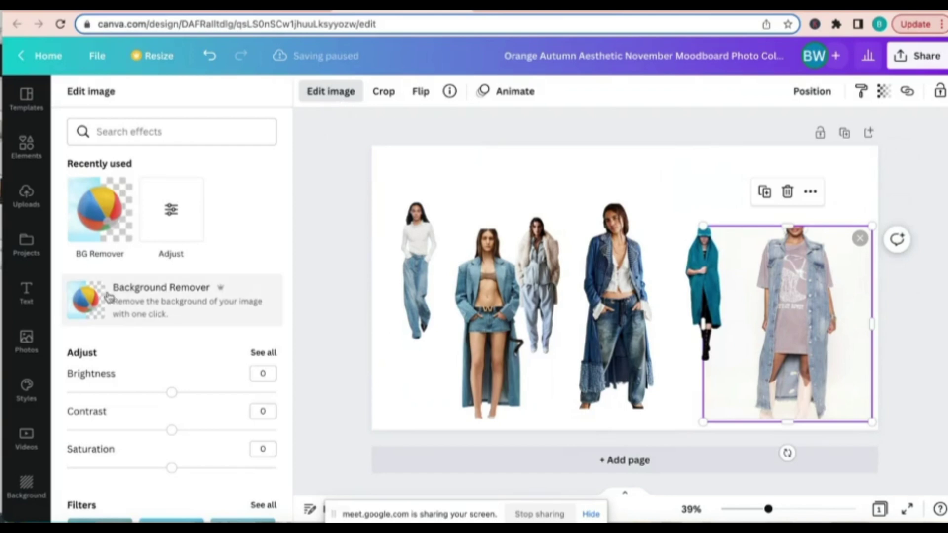
left_click(99, 236)
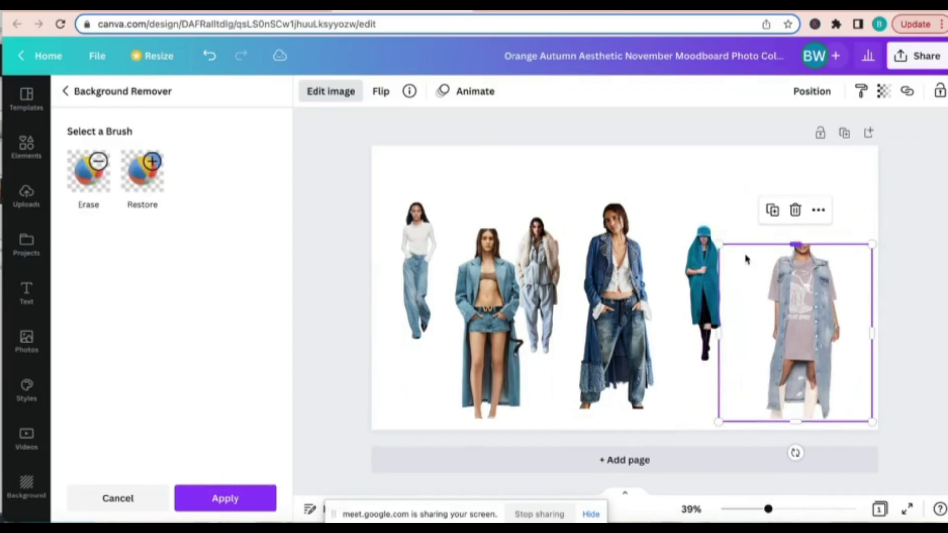
Move the white top and teal hooded figures lower on the page and shift the fur coat figure slightly right.
left_click(420, 262)
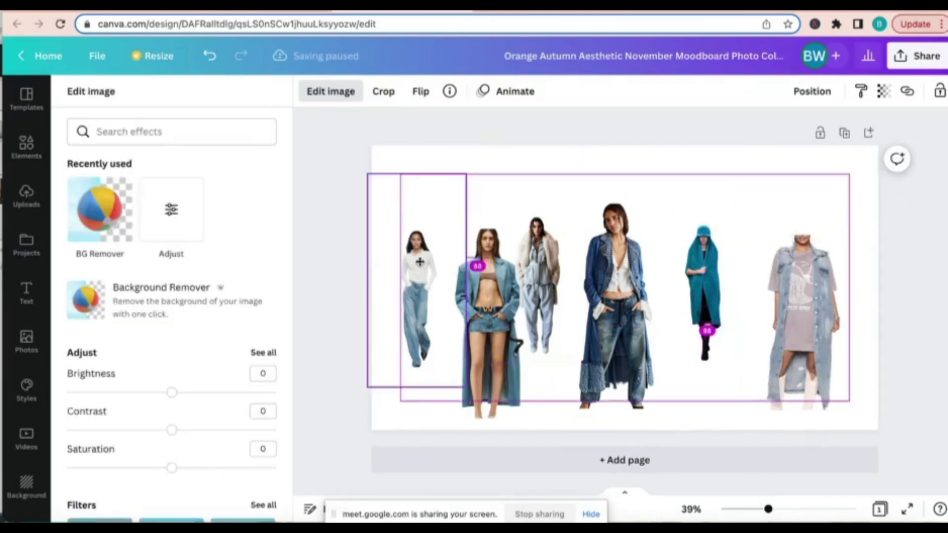
left_click_drag(420, 262, 420, 290)
left_click_drag(546, 274, 557, 274)
left_click_drag(708, 282, 711, 310)
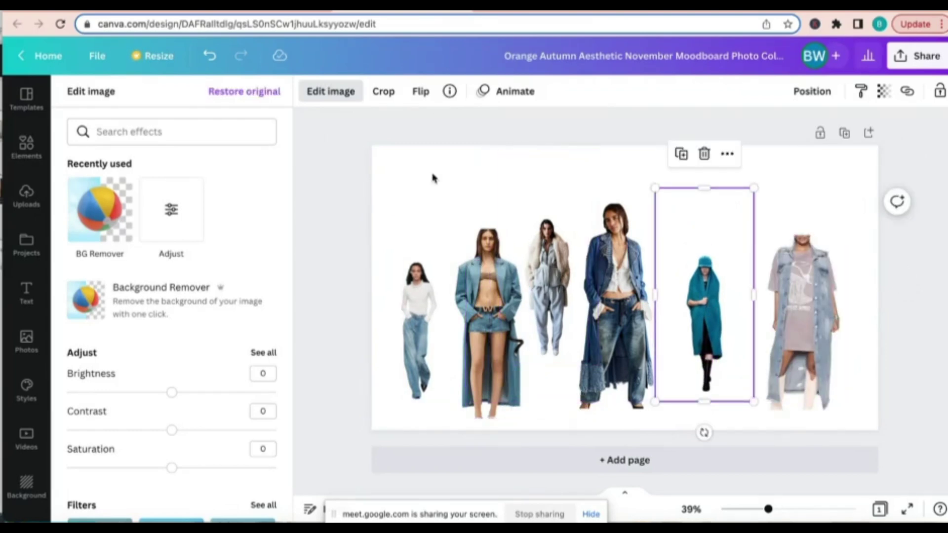
Add a subheading text box and place it at the top centre of the page above the figures.
left_click(26, 195)
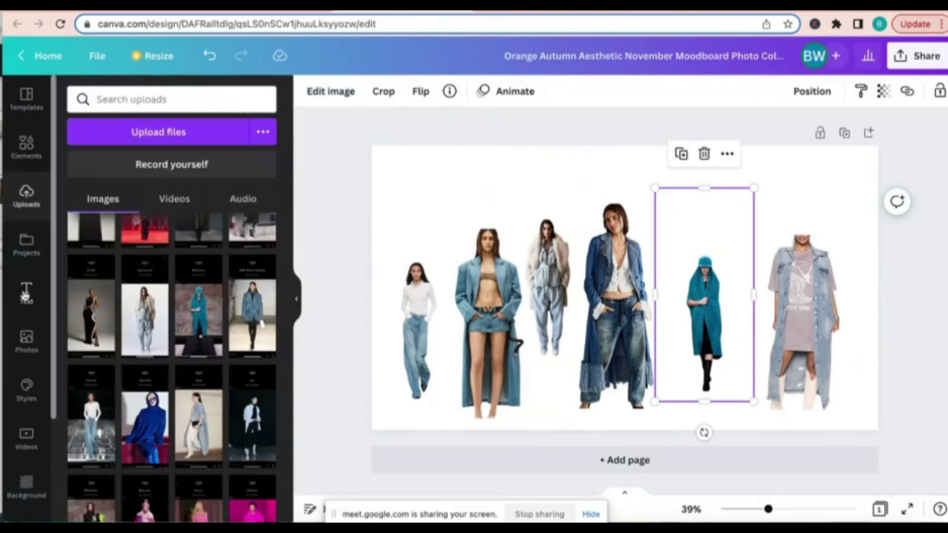
left_click(26, 294)
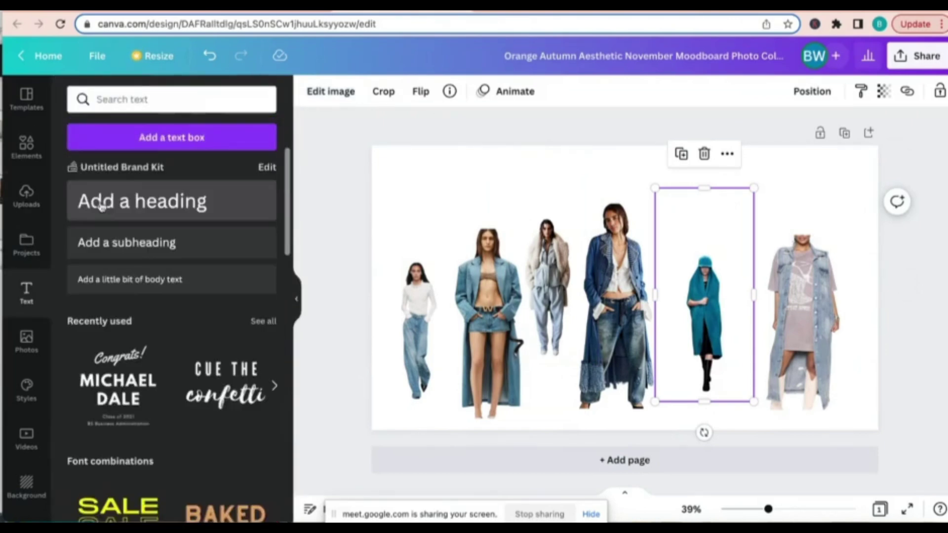
left_click(123, 242)
scroll(131, 458, "down", 2)
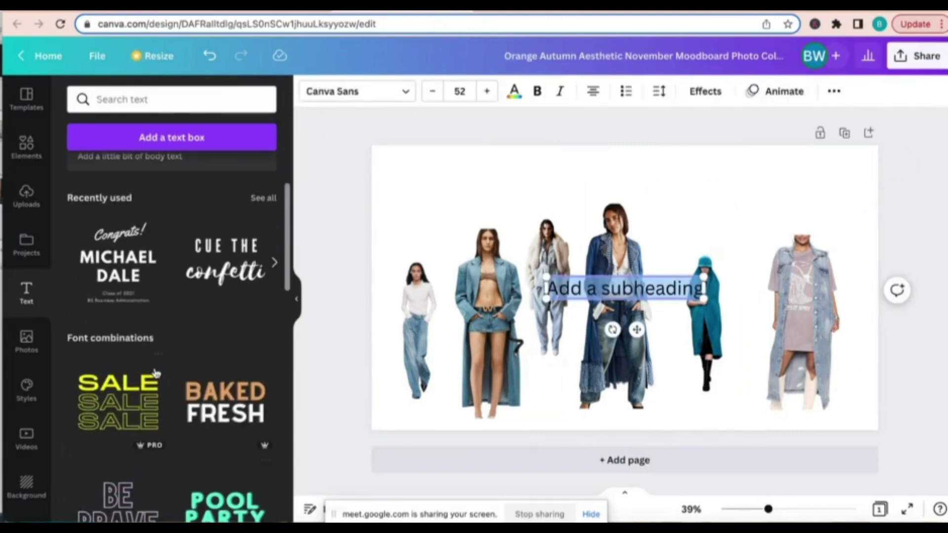
scroll(148, 395, "down", 6)
scroll(156, 373, "up", 3)
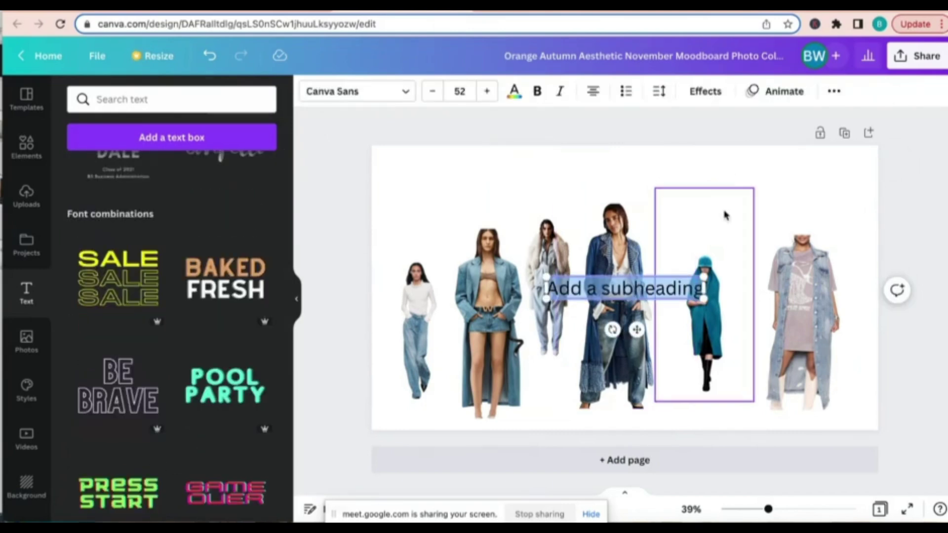
left_click(725, 215)
left_click(621, 292)
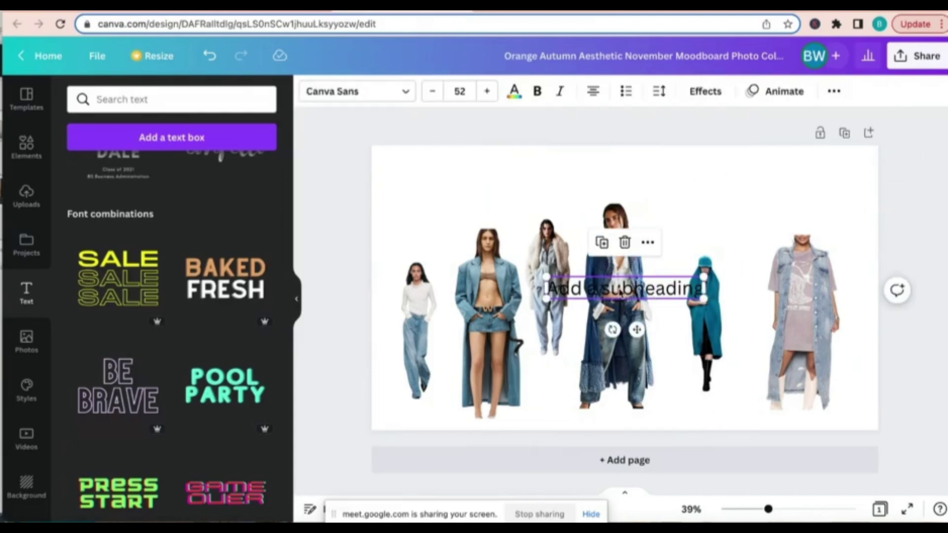
left_click_drag(621, 292, 594, 163)
Replace the subheading's placeholder text with "Denim Mood Board".
left_click(590, 166)
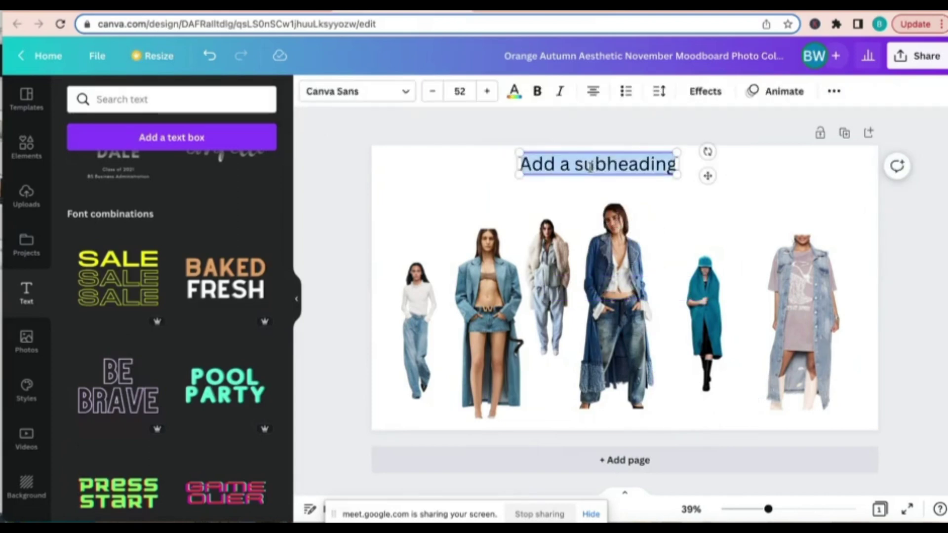
type("Denim B")
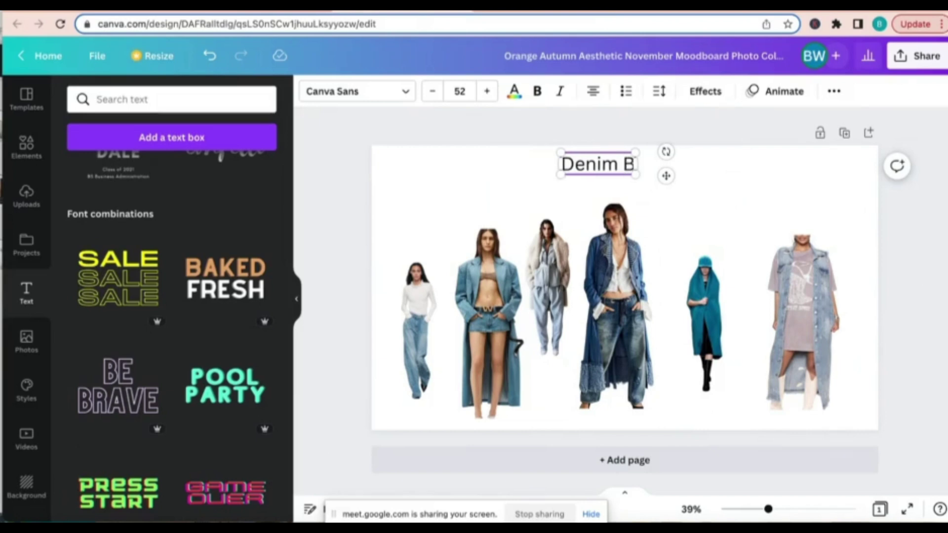
key("BackSpace")
type("Mood b")
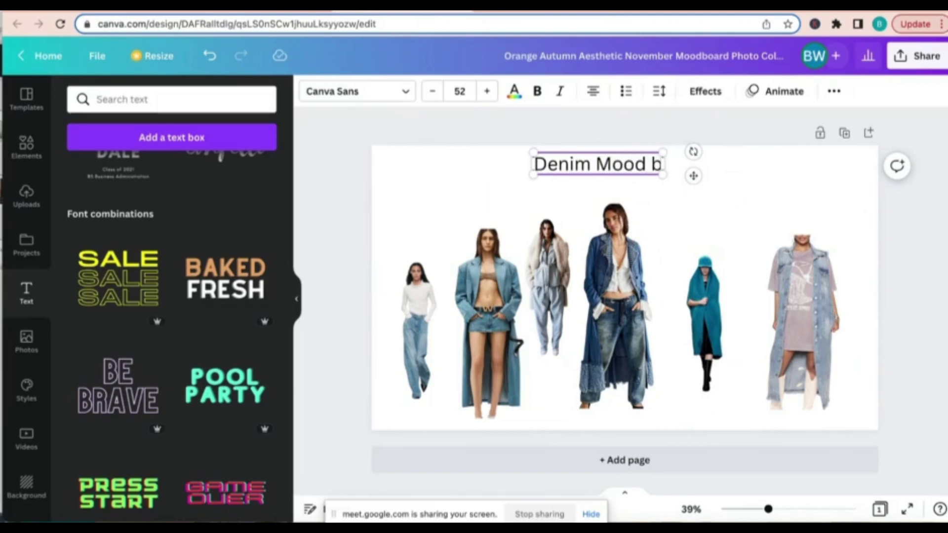
key("BackSpace")
type("Board")
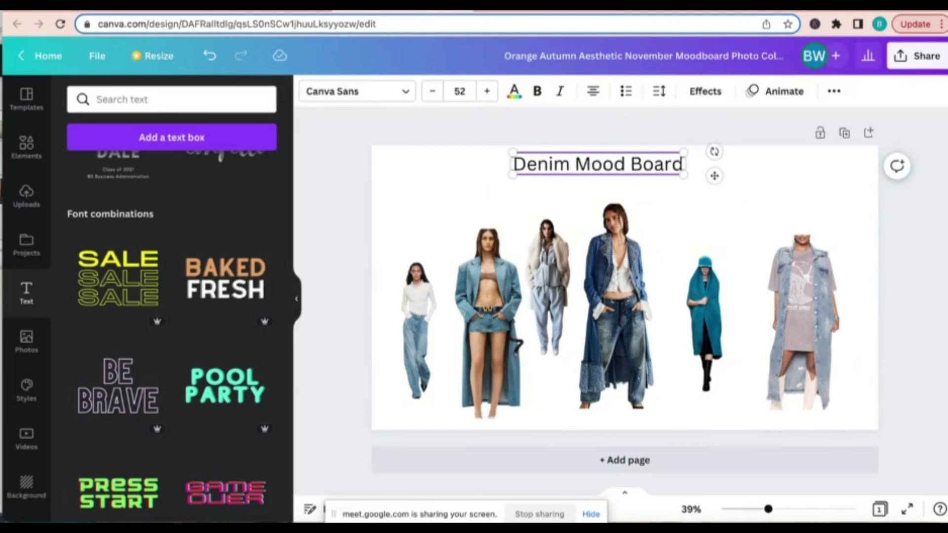
left_click(466, 186)
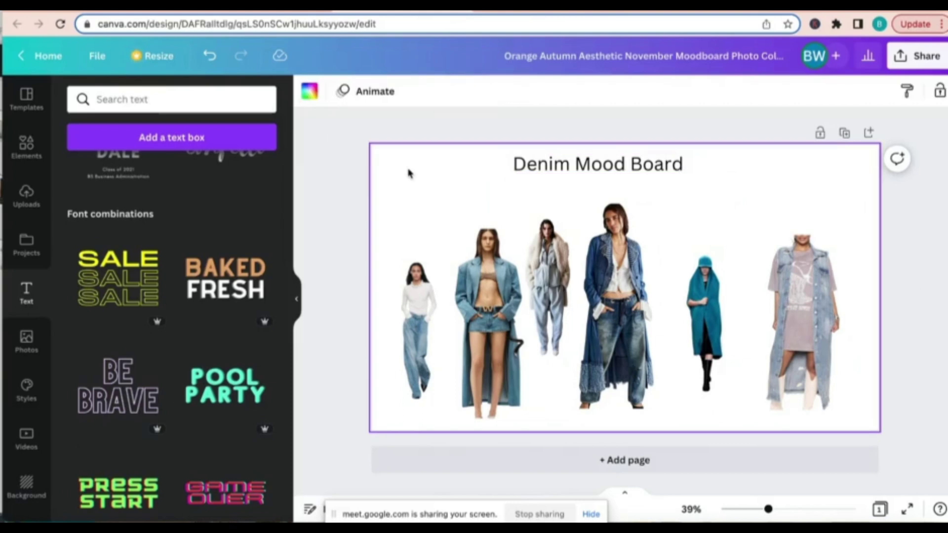
Change the title's font to RoxboroughCF Bold.
left_click(606, 163)
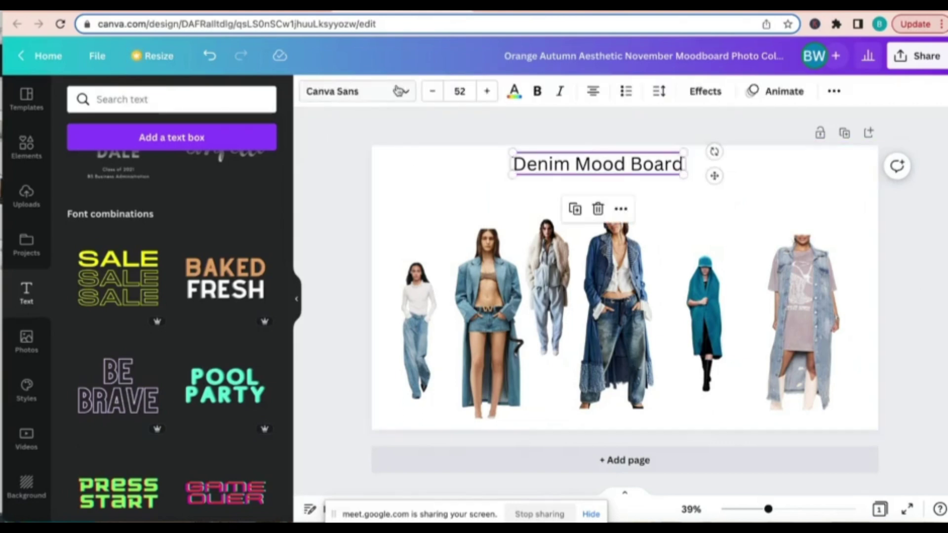
left_click(402, 92)
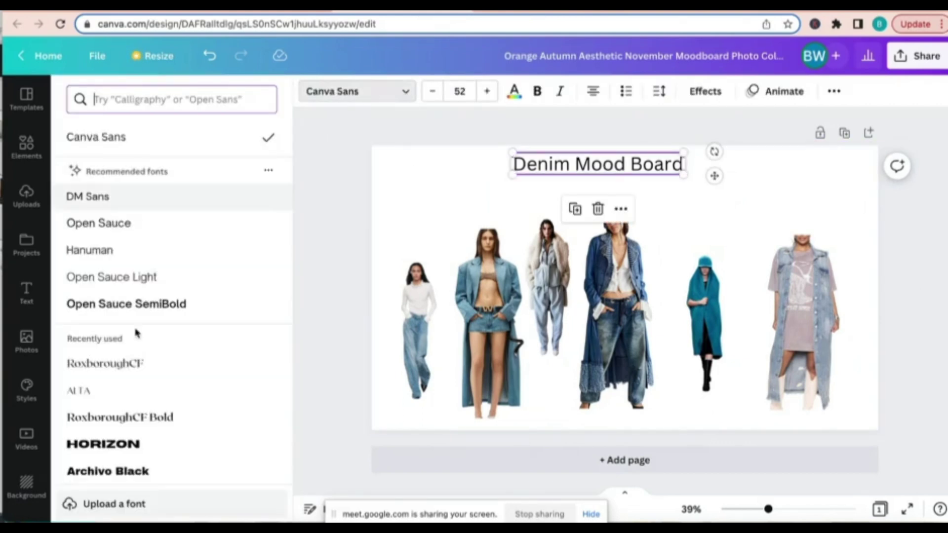
scroll(135, 335, "down", 1)
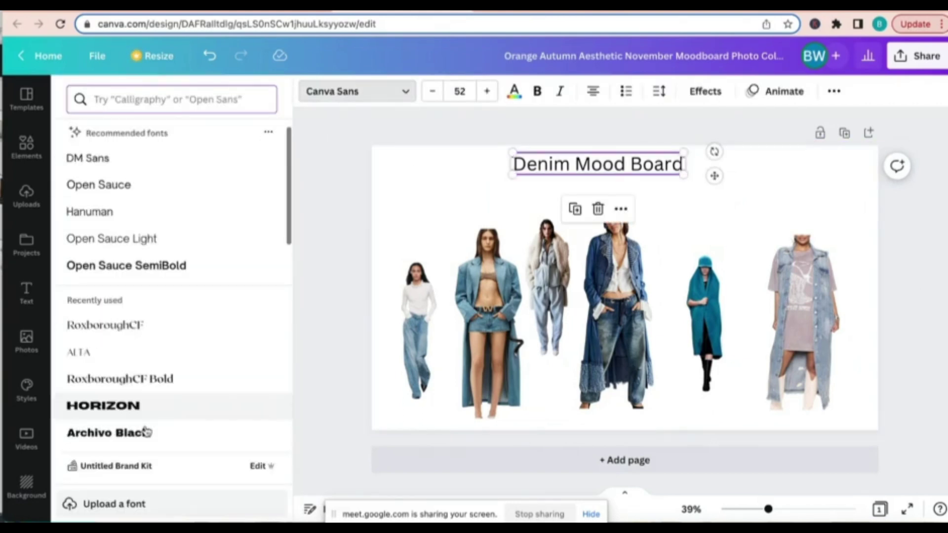
left_click(127, 380)
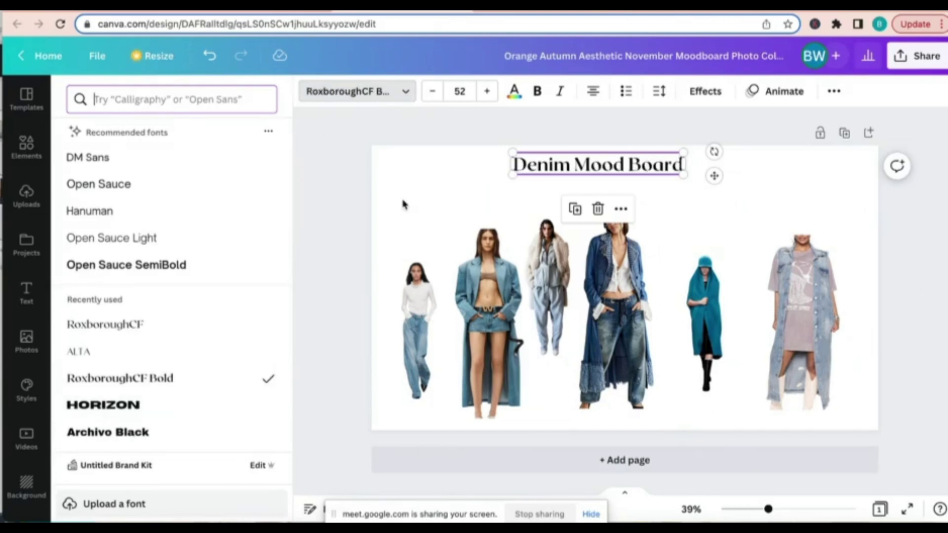
key("Escape")
Add a plain horizontal line beneath the title, extend it past both ends of the text and centre the title above it.
left_click(27, 146)
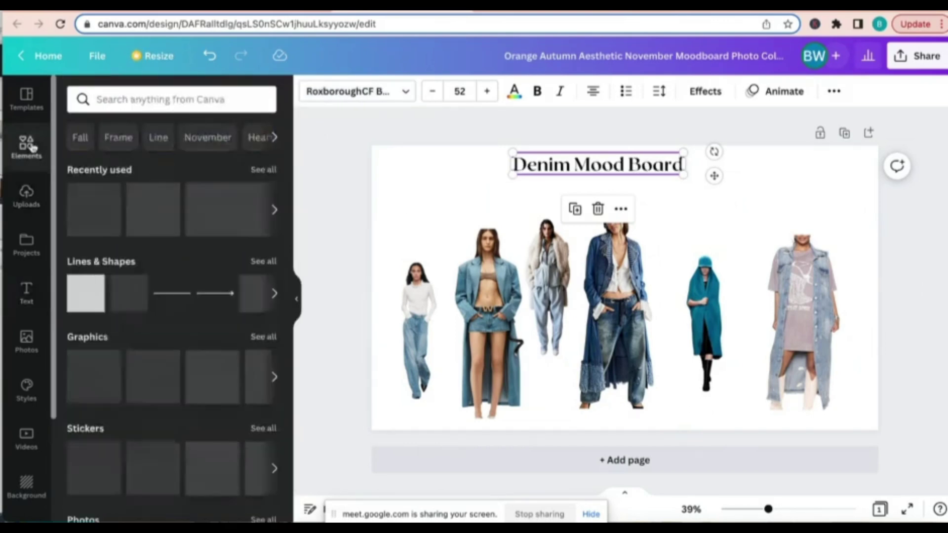
left_click(167, 294)
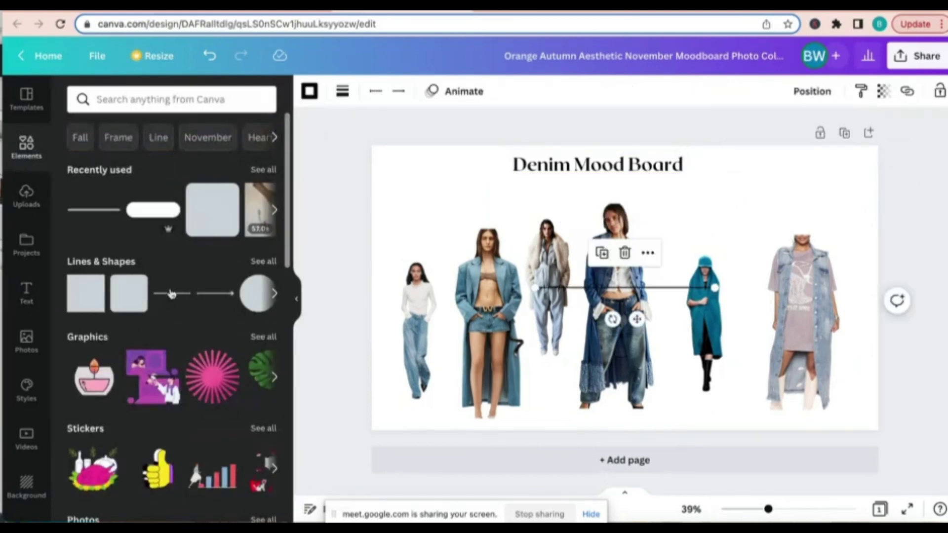
left_click_drag(681, 292, 734, 188)
left_click(640, 171)
left_click_drag(515, 187, 506, 190)
left_click_drag(641, 188, 635, 188)
left_click(423, 168)
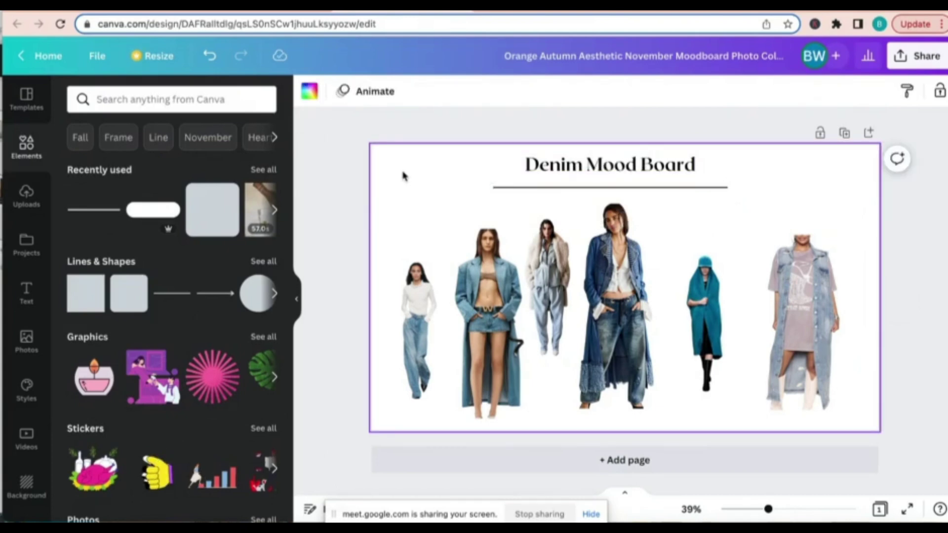
Try several brand and photo colours for the page background and settle on the light grey from the denim coat photo's palette.
left_click(309, 92)
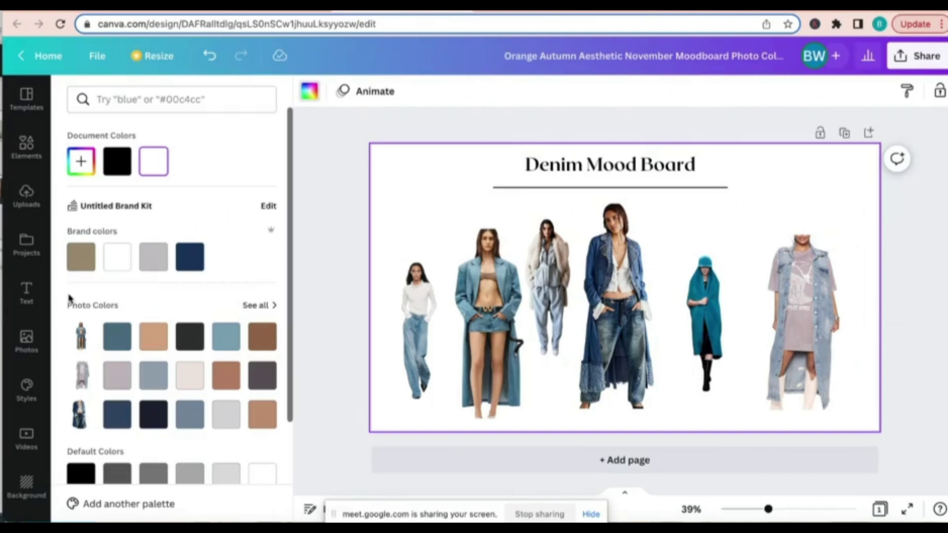
left_click(152, 256)
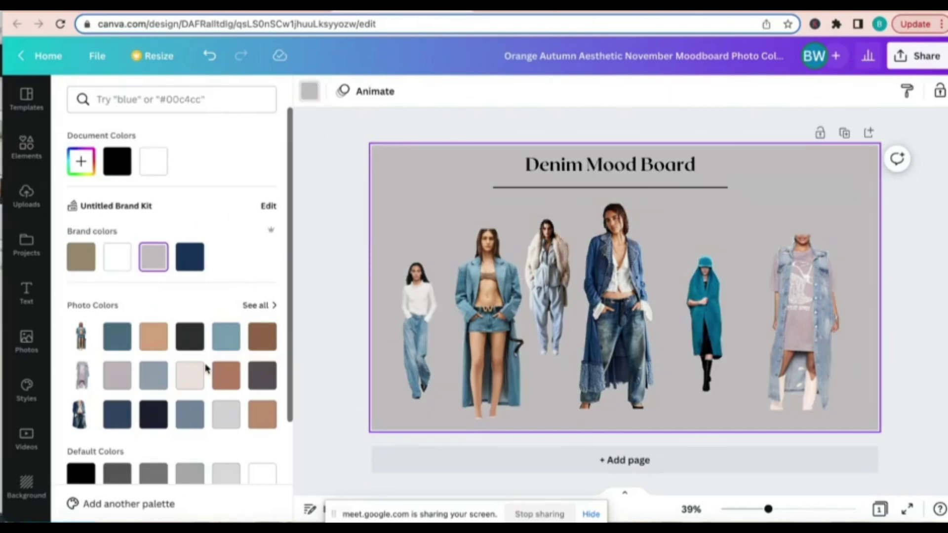
left_click(118, 380)
left_click(153, 378)
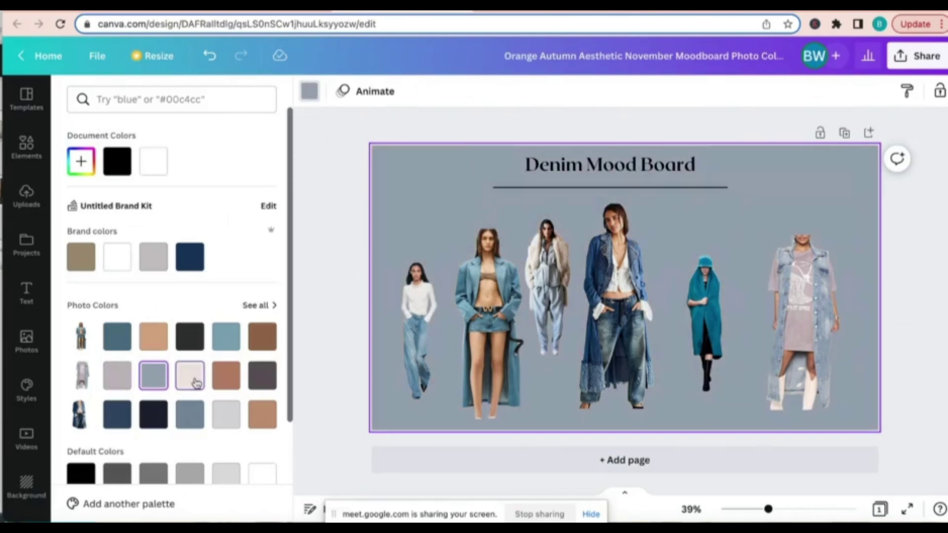
left_click(196, 384)
left_click(227, 415)
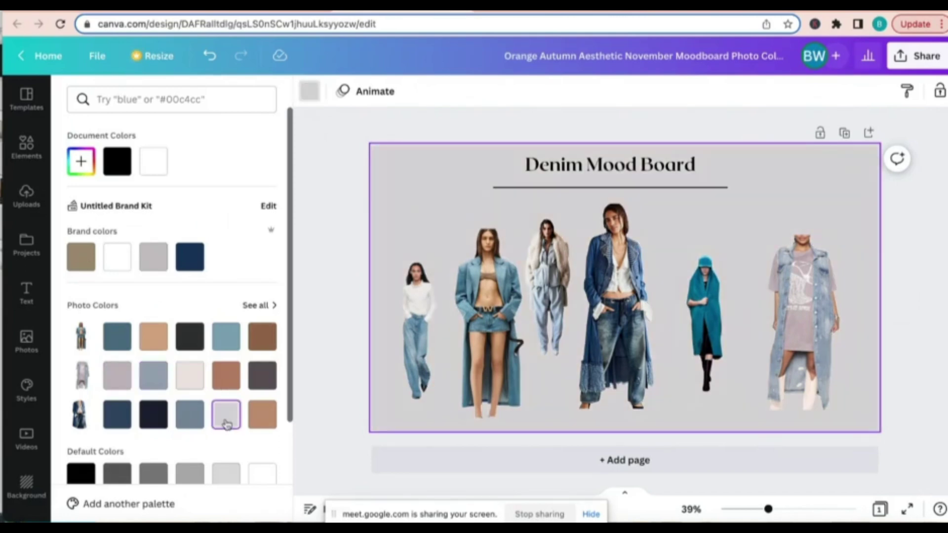
scroll(230, 415, "down", 1)
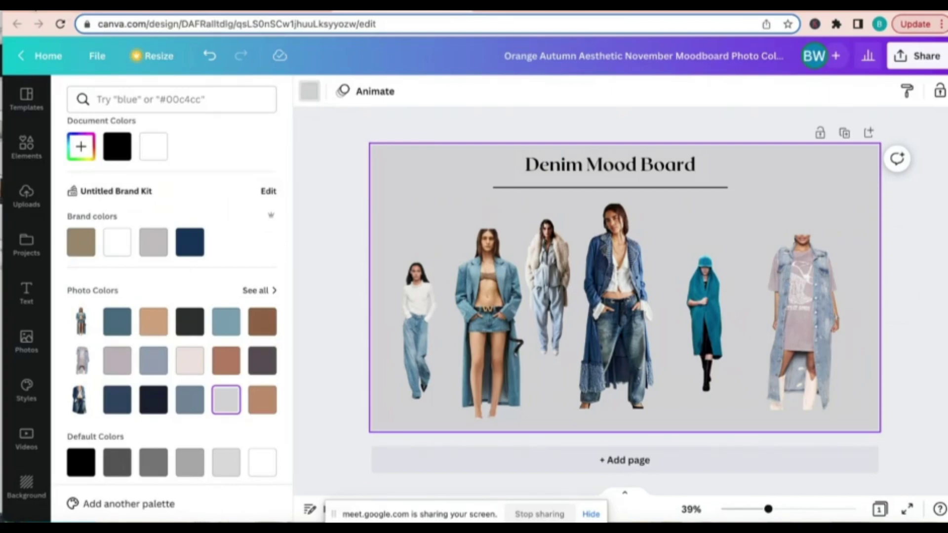
Switch to the Style Mood-Board PDF in Preview and examine the cover, Work and Play pages for photo layout.
key("super+Tab")
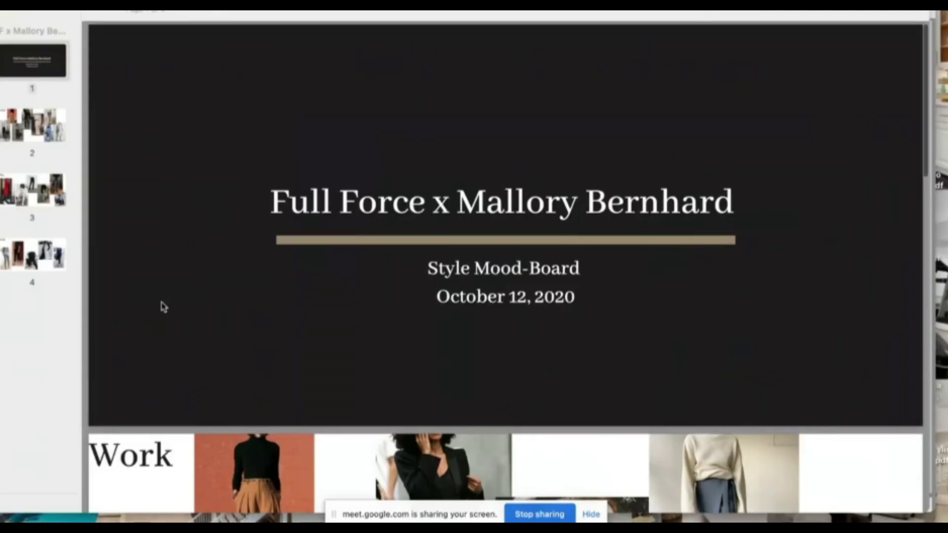
scroll(164, 307, "down", 2)
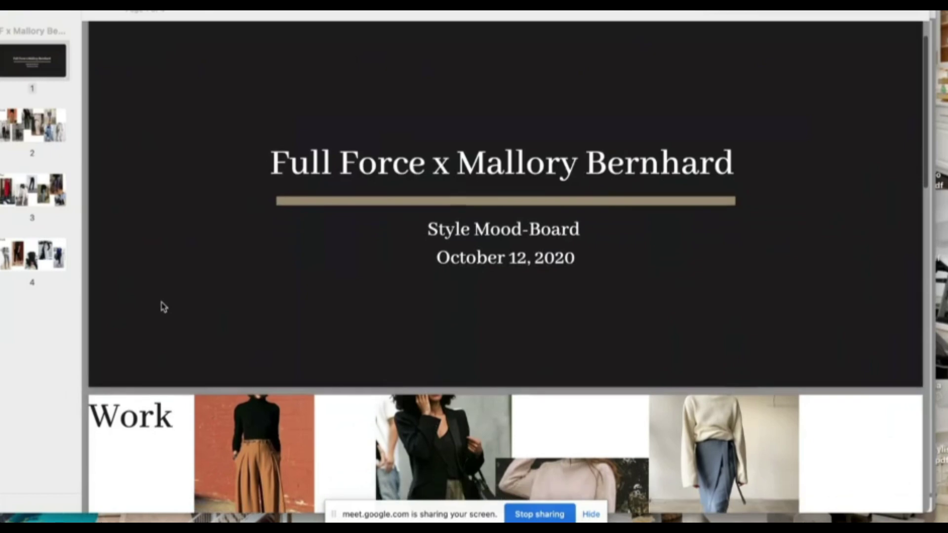
scroll(164, 307, "down", 1)
scroll(164, 307, "down", 2)
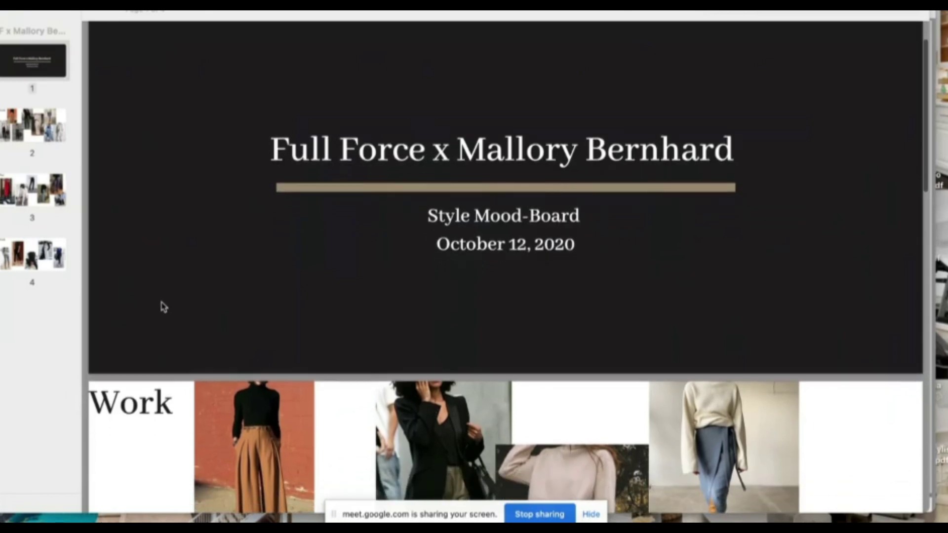
scroll(164, 307, "down", 3)
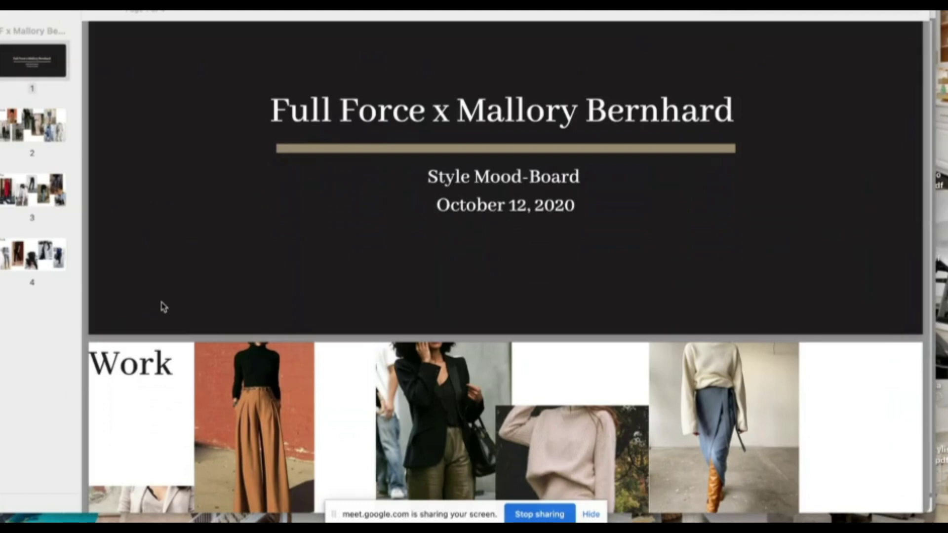
scroll(164, 307, "down", 6)
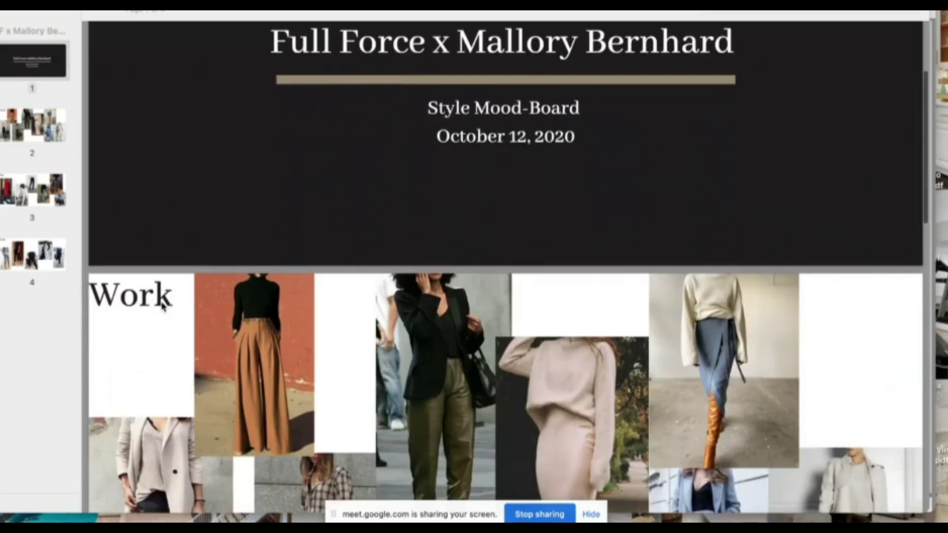
scroll(164, 307, "down", 10)
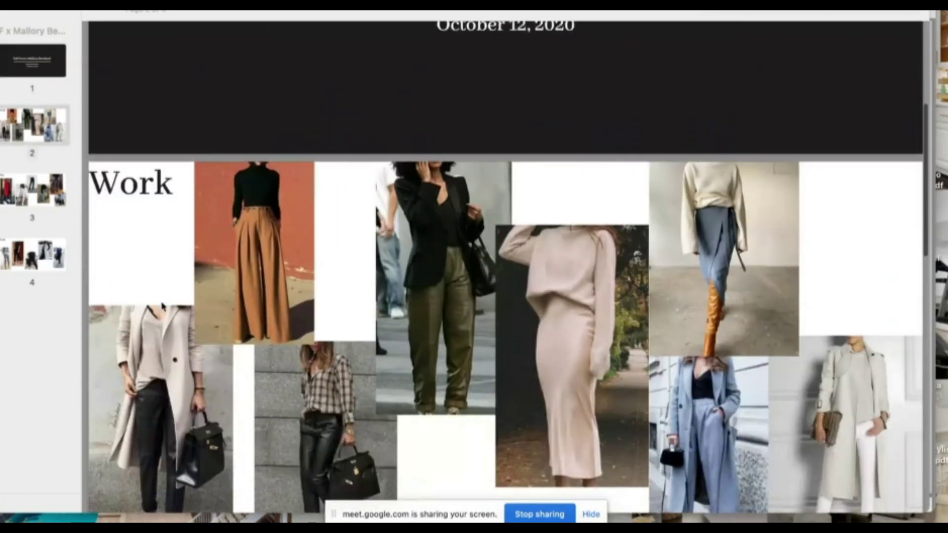
scroll(164, 308, "down", 5)
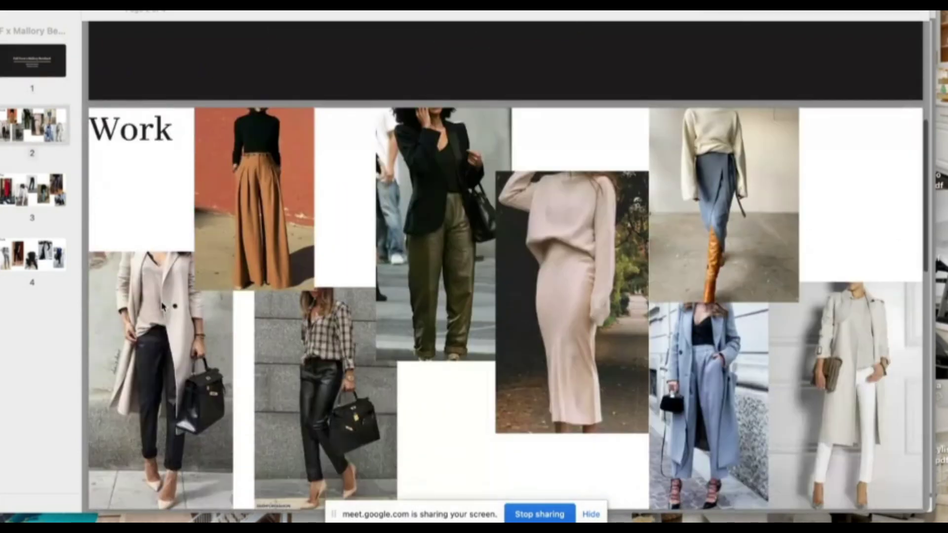
scroll(164, 307, "down", 8)
scroll(164, 307, "down", 20)
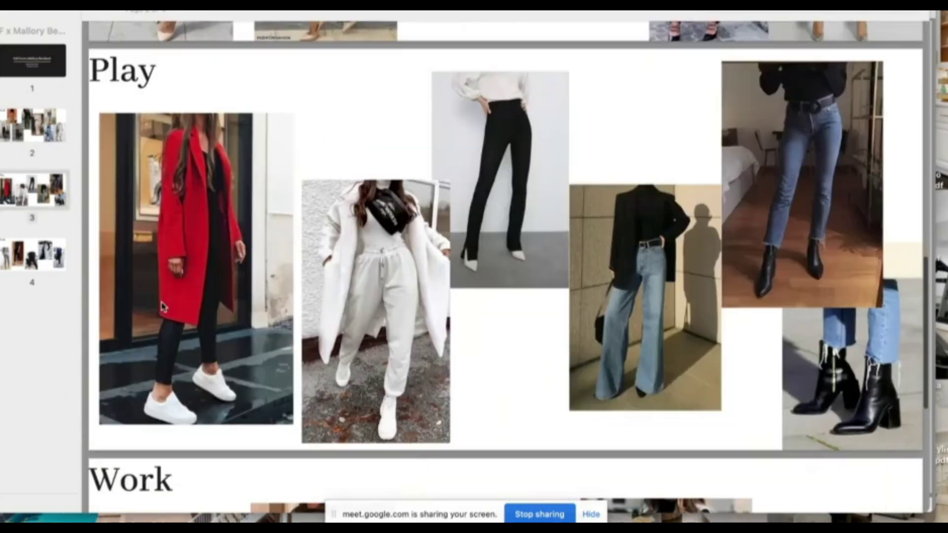
scroll(164, 307, "down", 20)
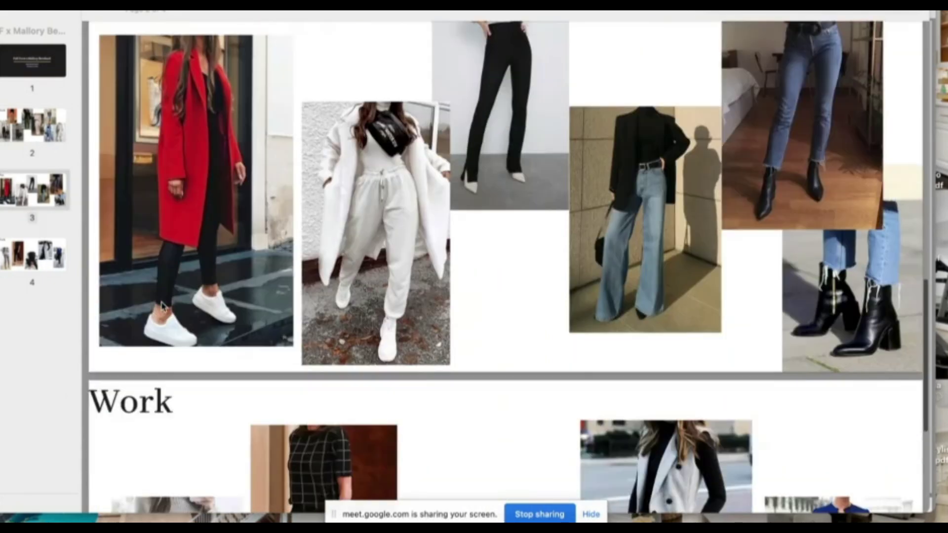
scroll(164, 307, "down", 3)
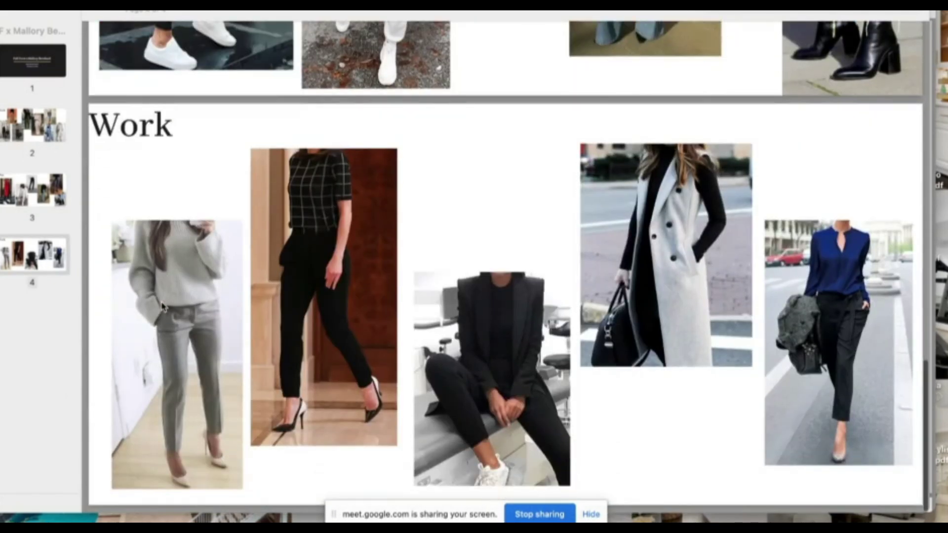
Review the Play page and first Work page of the Style Mood-Board PDF again, going back to its cover.
scroll(164, 307, "up", 20)
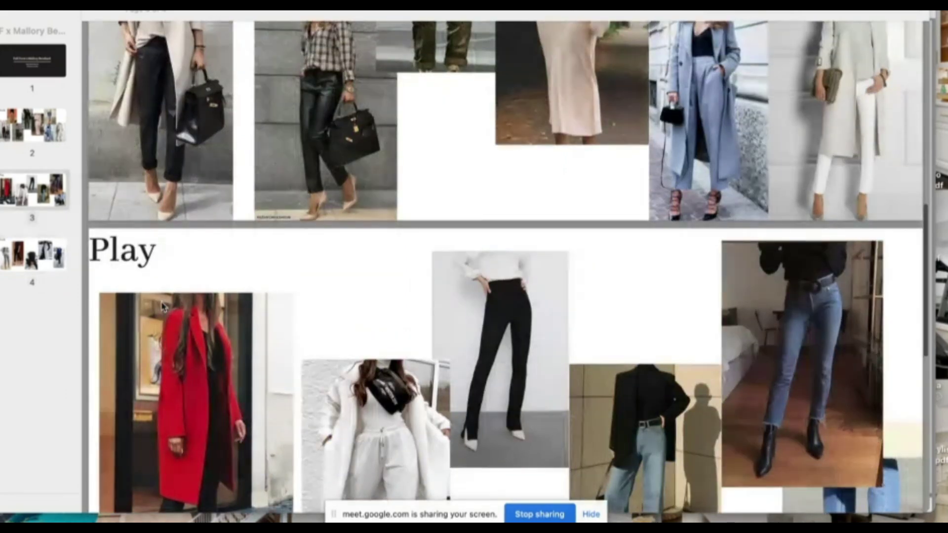
scroll(164, 307, "down", 5)
scroll(164, 307, "up", 1)
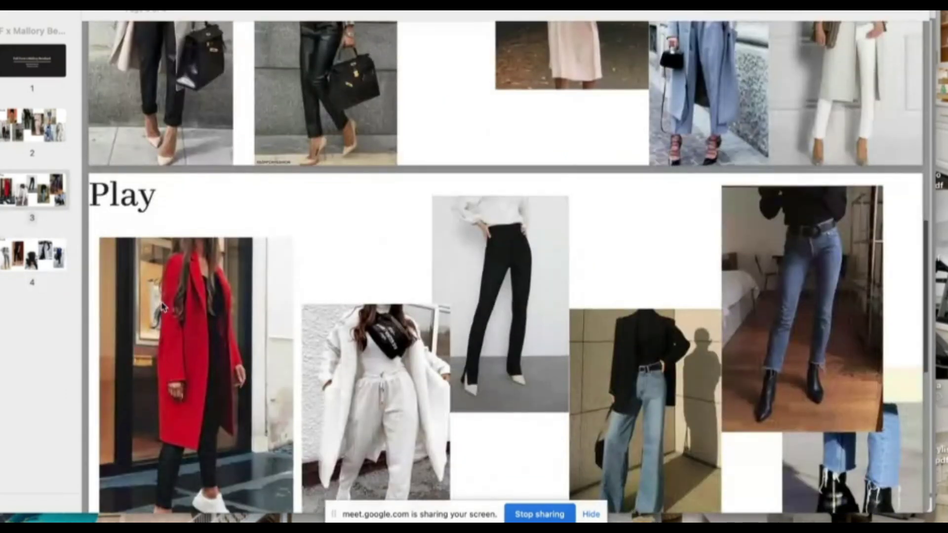
scroll(163, 307, "down", 4)
scroll(164, 307, "up", 20)
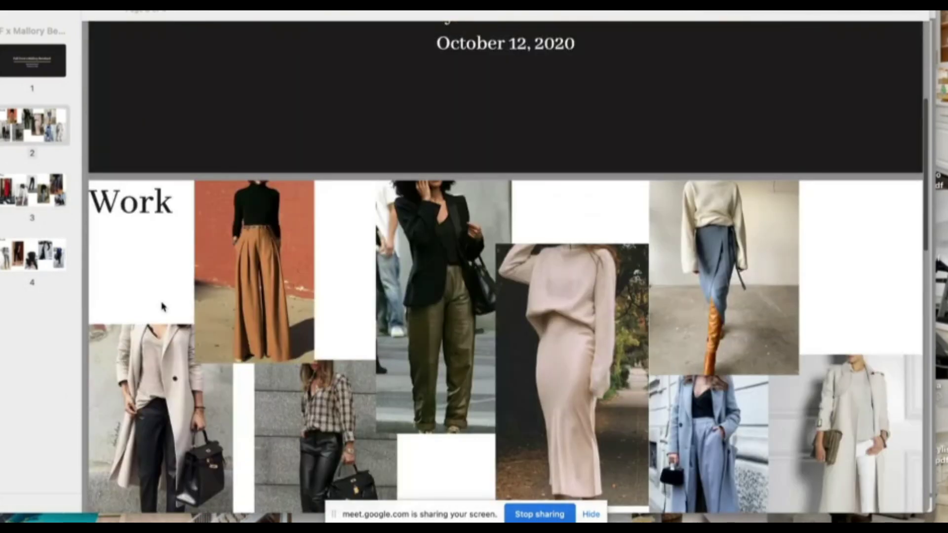
scroll(163, 306, "up", 20)
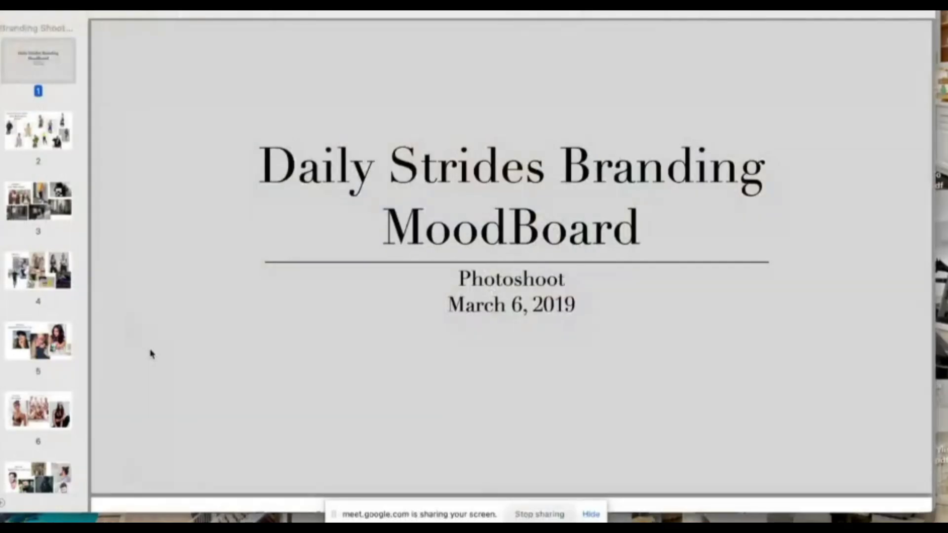
Examine the Fitness Product Shots page and the Cash Made Brand and BodyFit lifestyle pages in the branding shoot PDF.
left_click(50, 143)
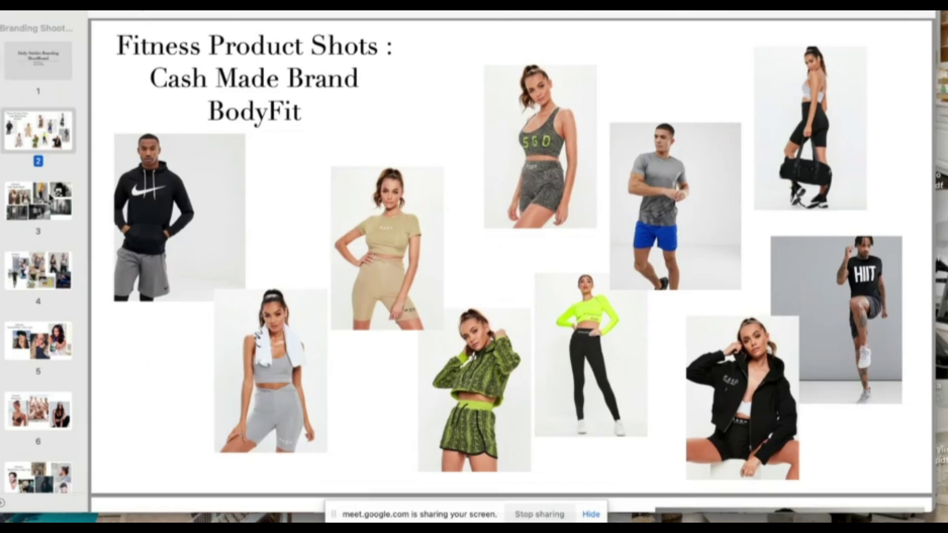
scroll(51, 197, "down", 5)
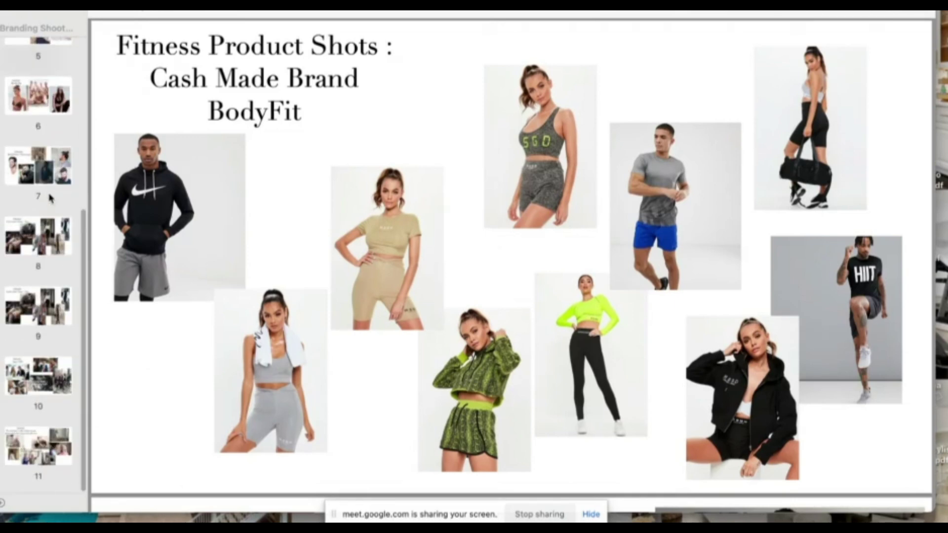
scroll(51, 200, "up", 5)
scroll(51, 198, "down", 1)
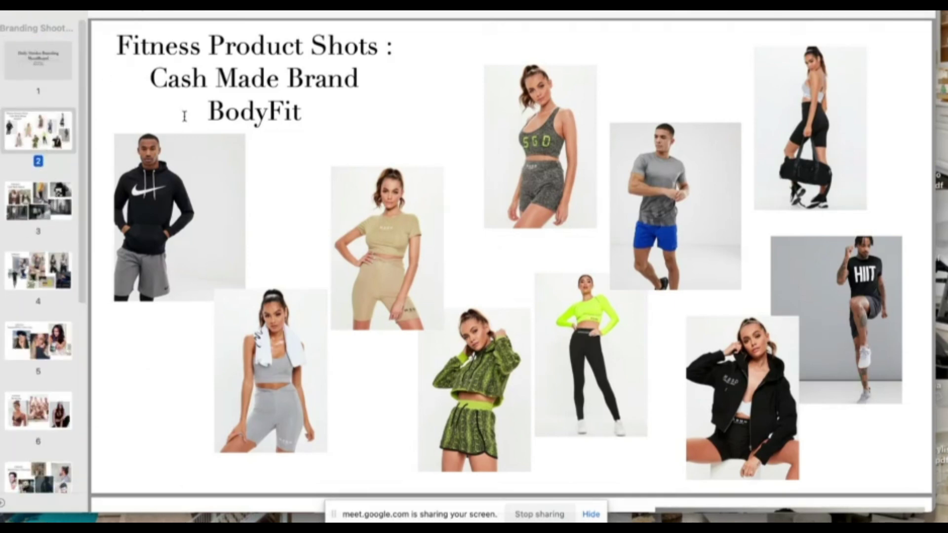
left_click(47, 204)
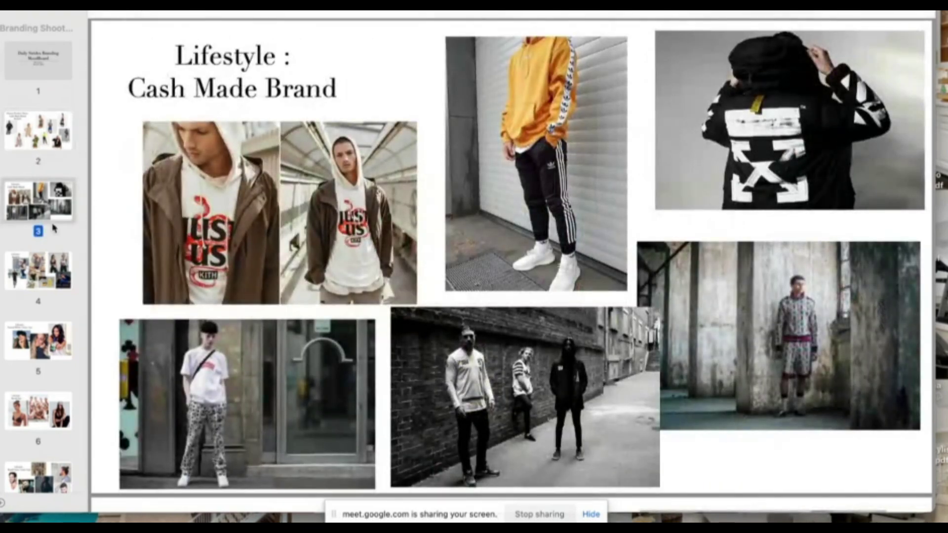
left_click(43, 277)
scroll(46, 280, "down", 1)
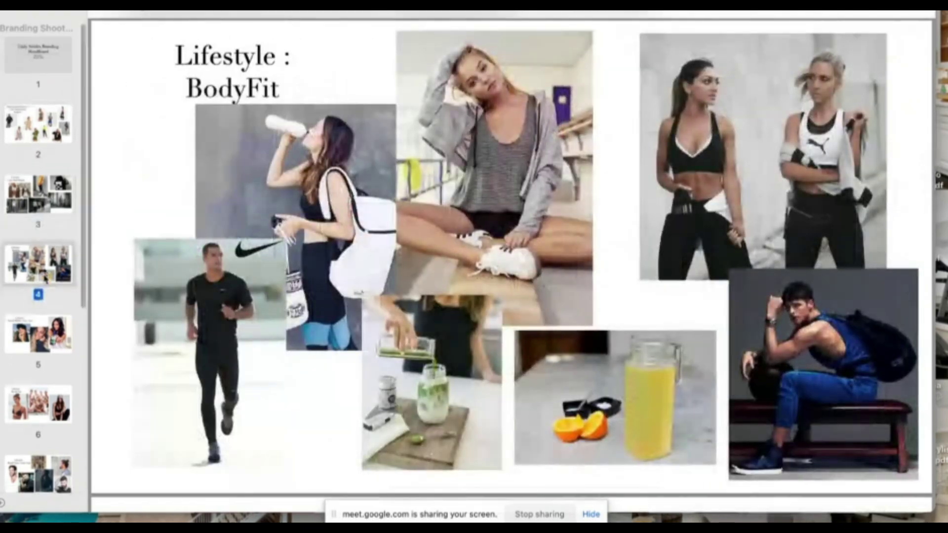
View the Natural White, Mocha Tan and Beard Vixen lifestyle pages of the branding shoot PDF.
left_click(42, 330)
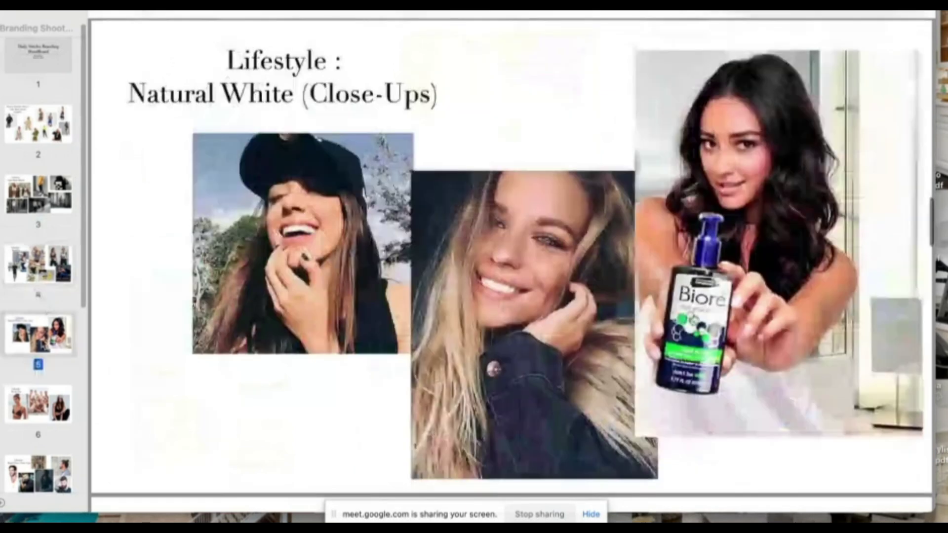
scroll(41, 343, "down", 1)
scroll(41, 344, "down", 1)
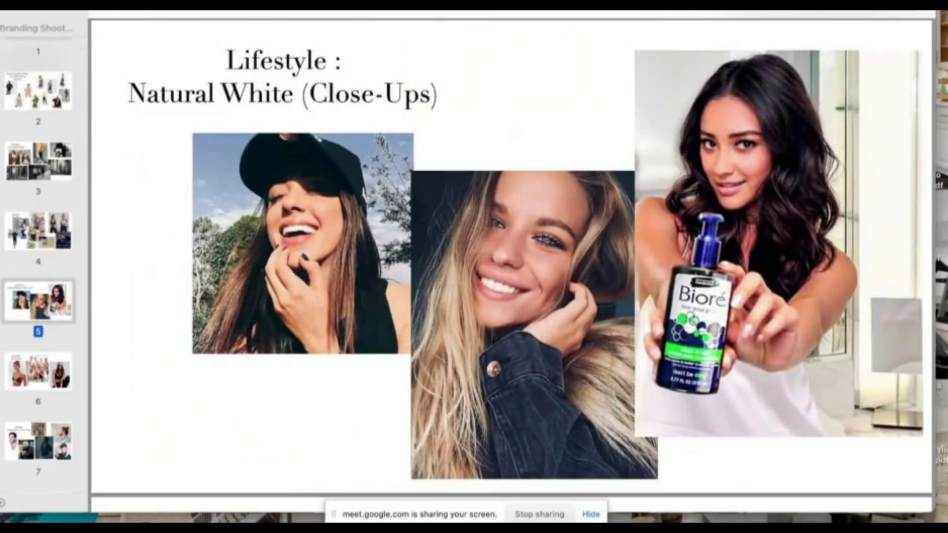
left_click(38, 372)
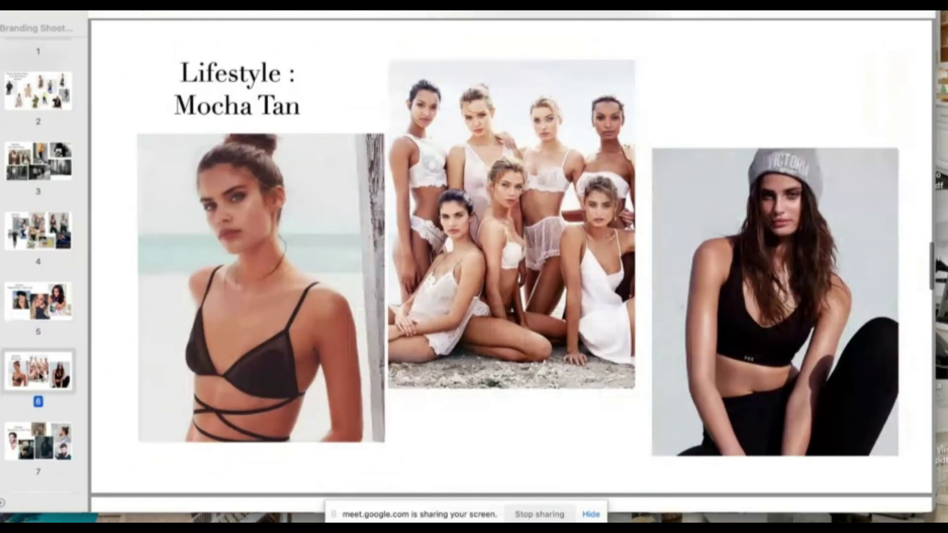
scroll(38, 265, "down", 5)
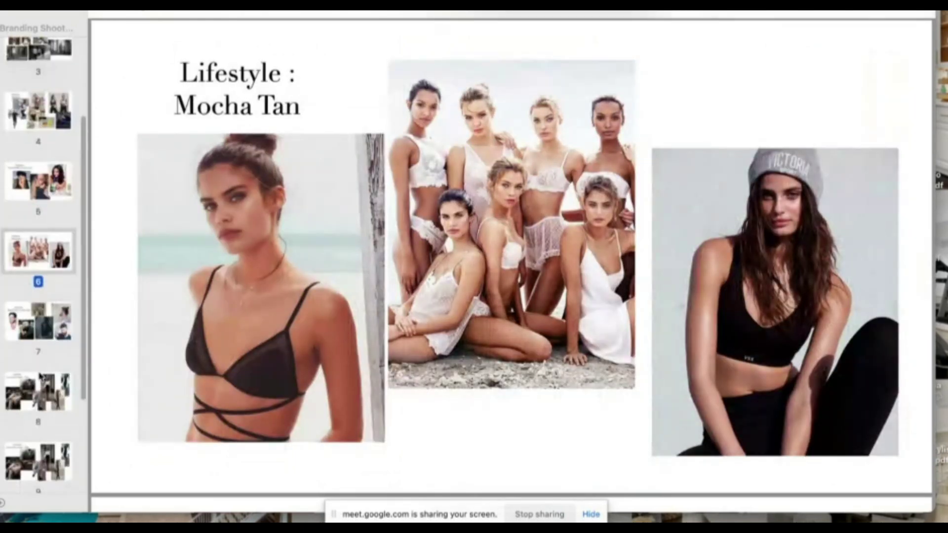
left_click(38, 321)
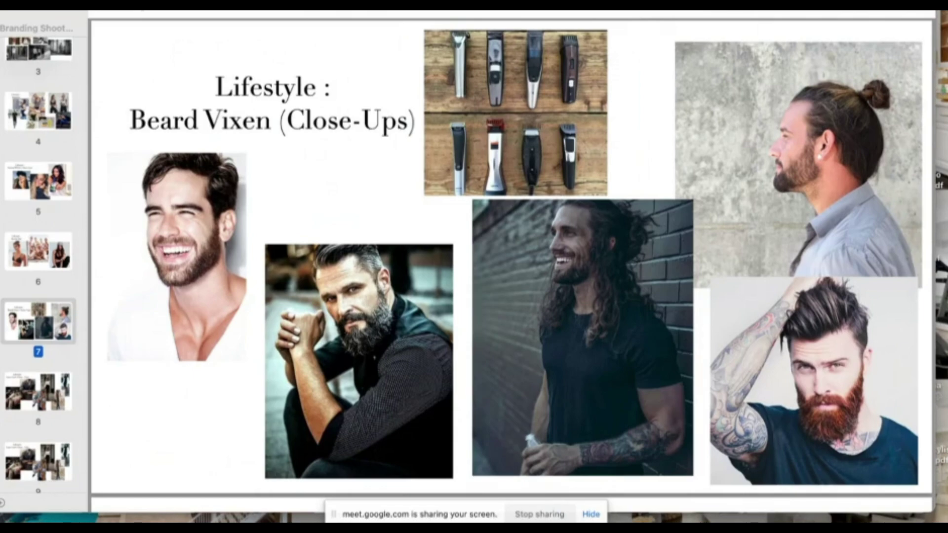
Look through the Lion Card and App A Min lifestyle pages, and switch back to the denim mood board in Canva.
key("Down")
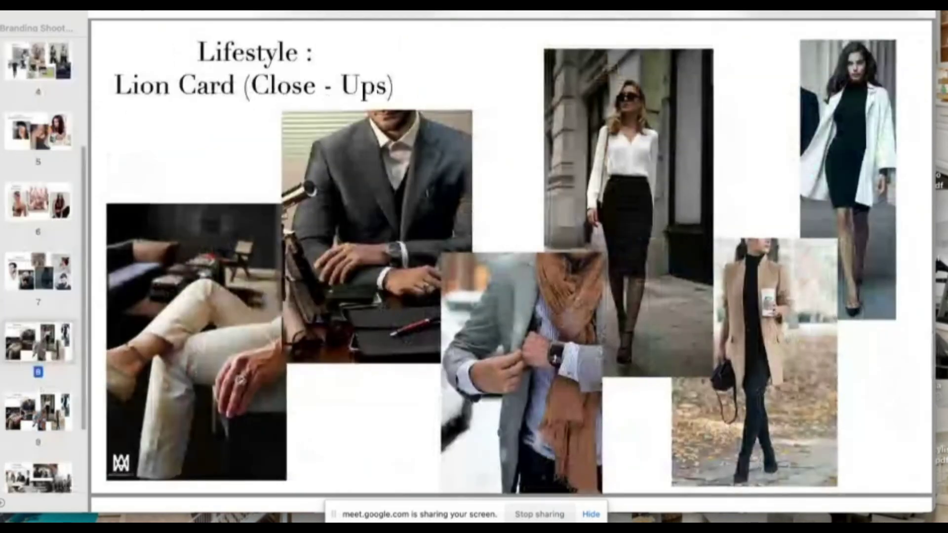
key("Down")
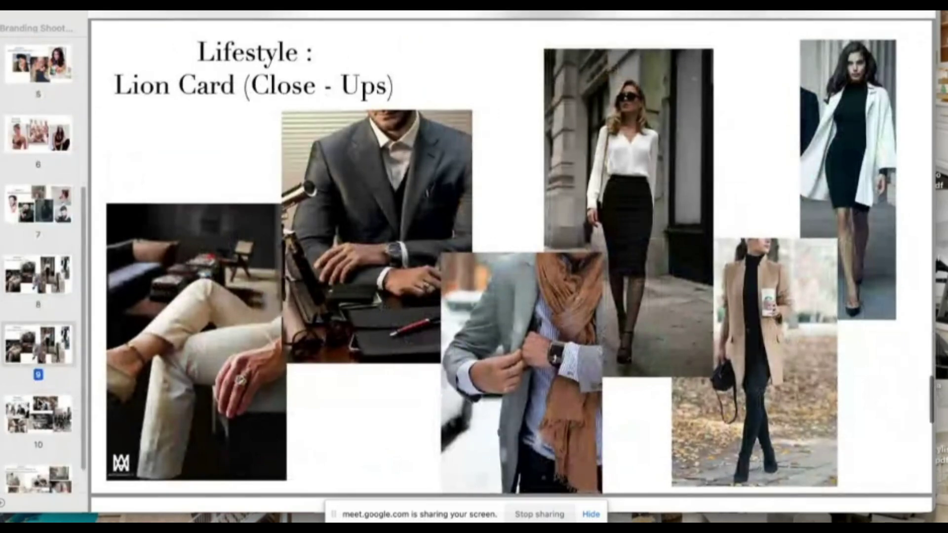
key("Down")
key("ctrl+Down")
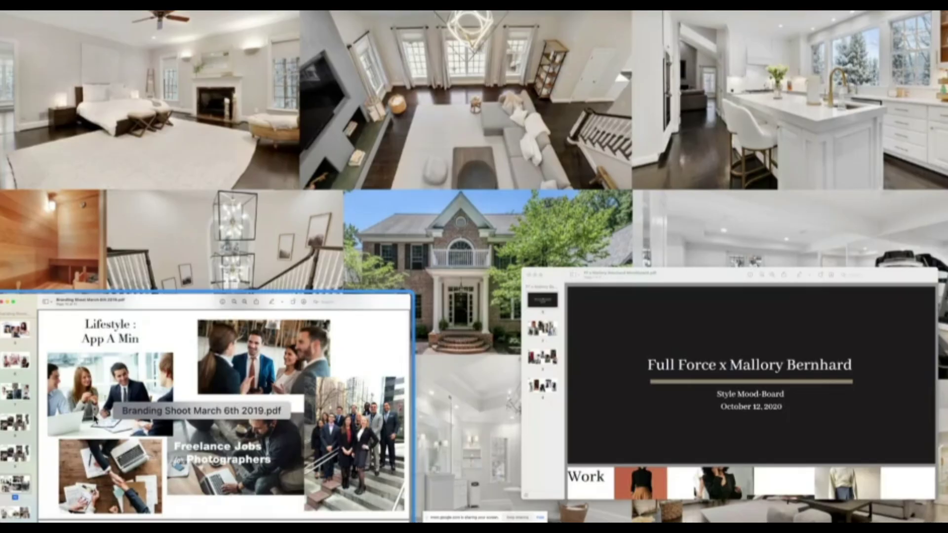
key("ctrl+Right")
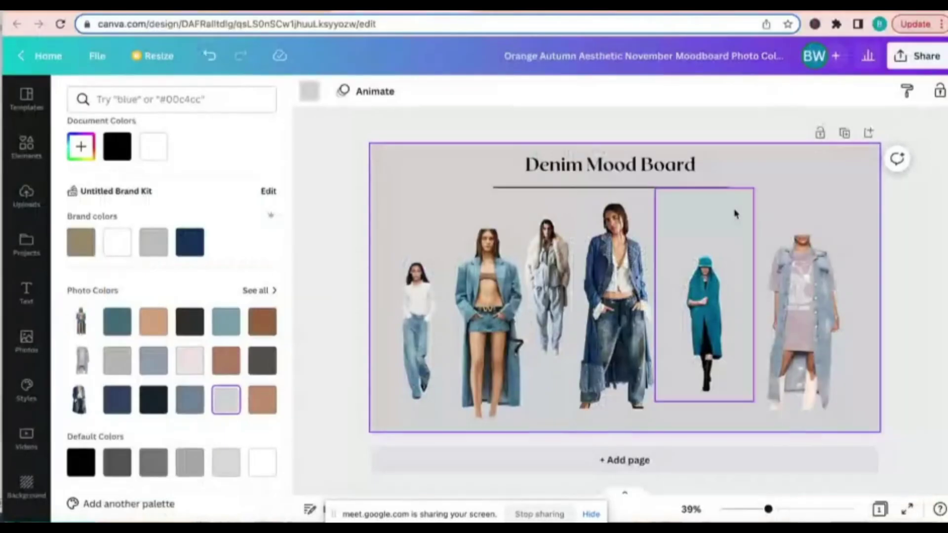
Switch to the Home Vision Board design and inspect its bedroom, gym, kitchen, bathroom, living room and sauna photos.
key("ctrl+Right")
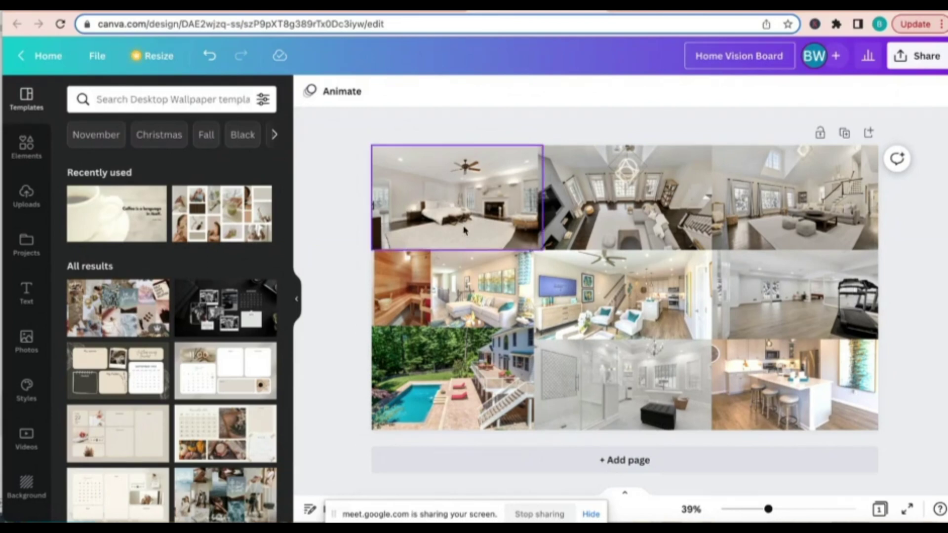
mouse_move(464, 230)
left_mouse_down()
mouse_move(473, 338)
mouse_move(464, 217)
left_mouse_up()
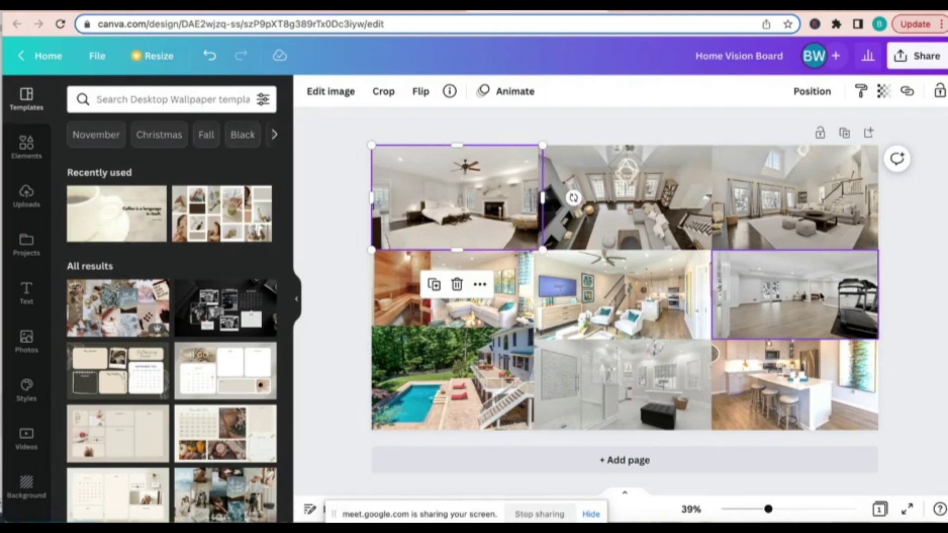
left_click(820, 296)
left_click(749, 390)
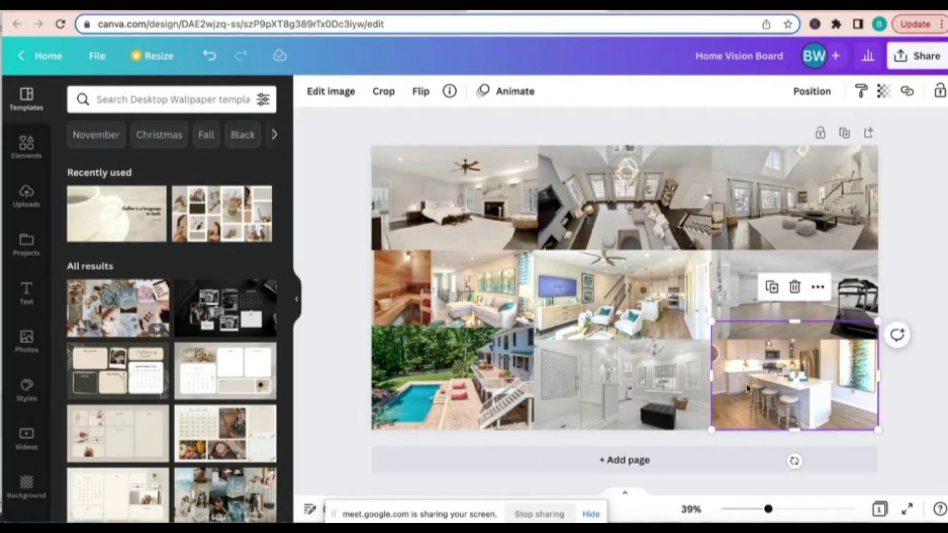
left_click(658, 375)
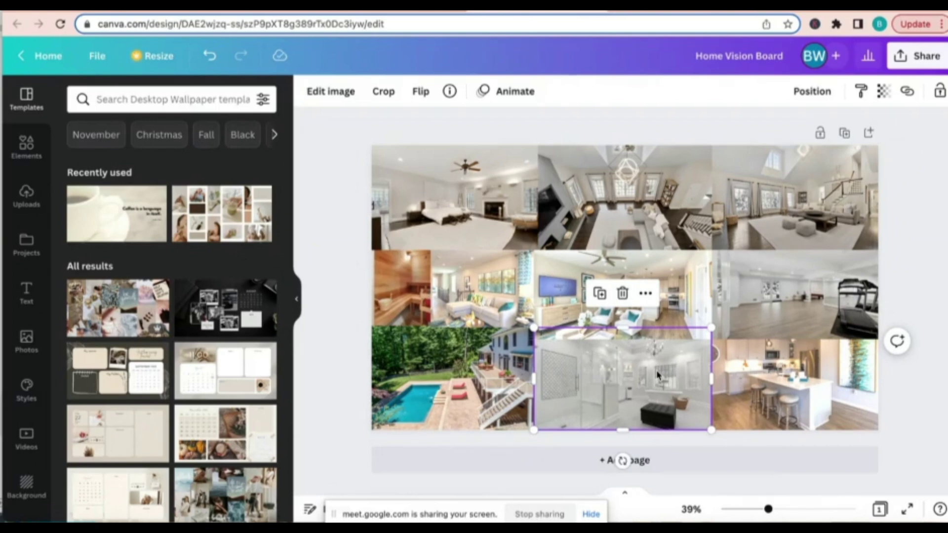
left_click(472, 312)
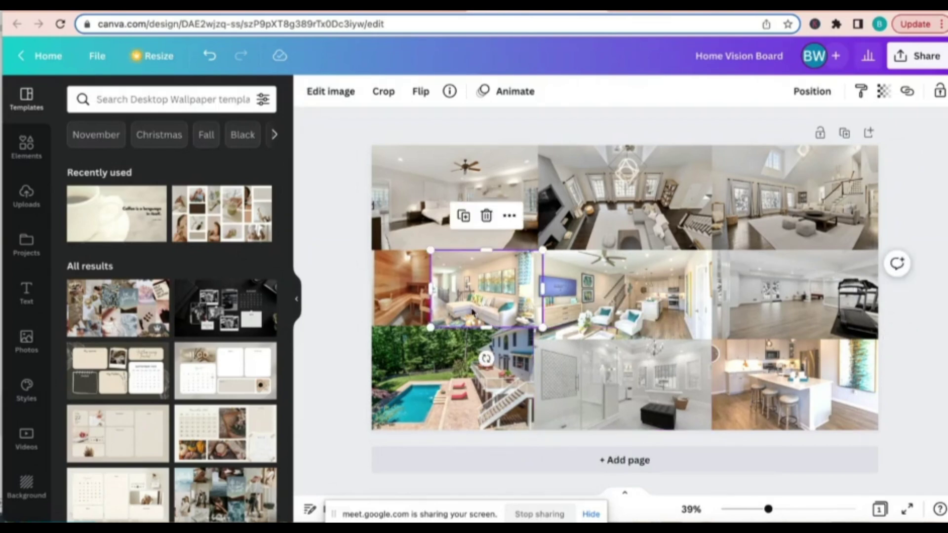
left_click(397, 291)
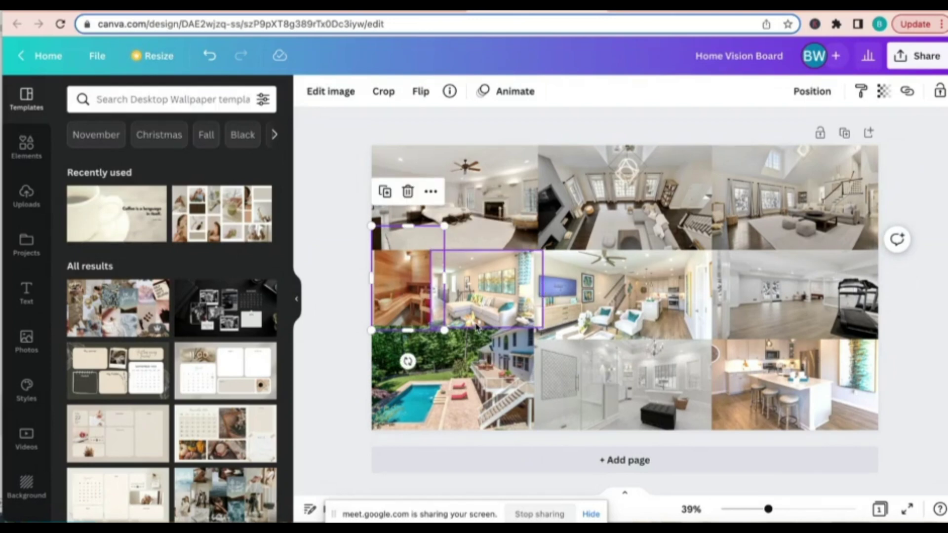
left_click(492, 198)
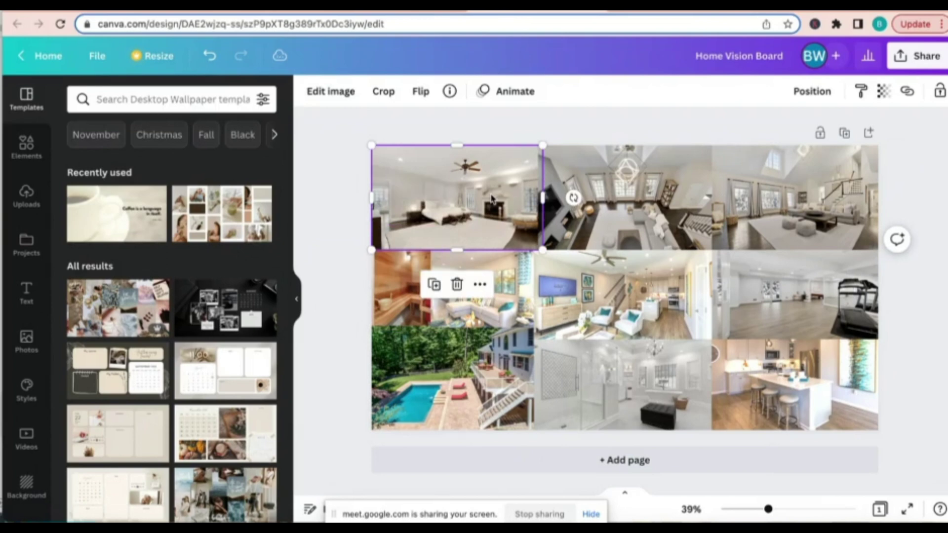